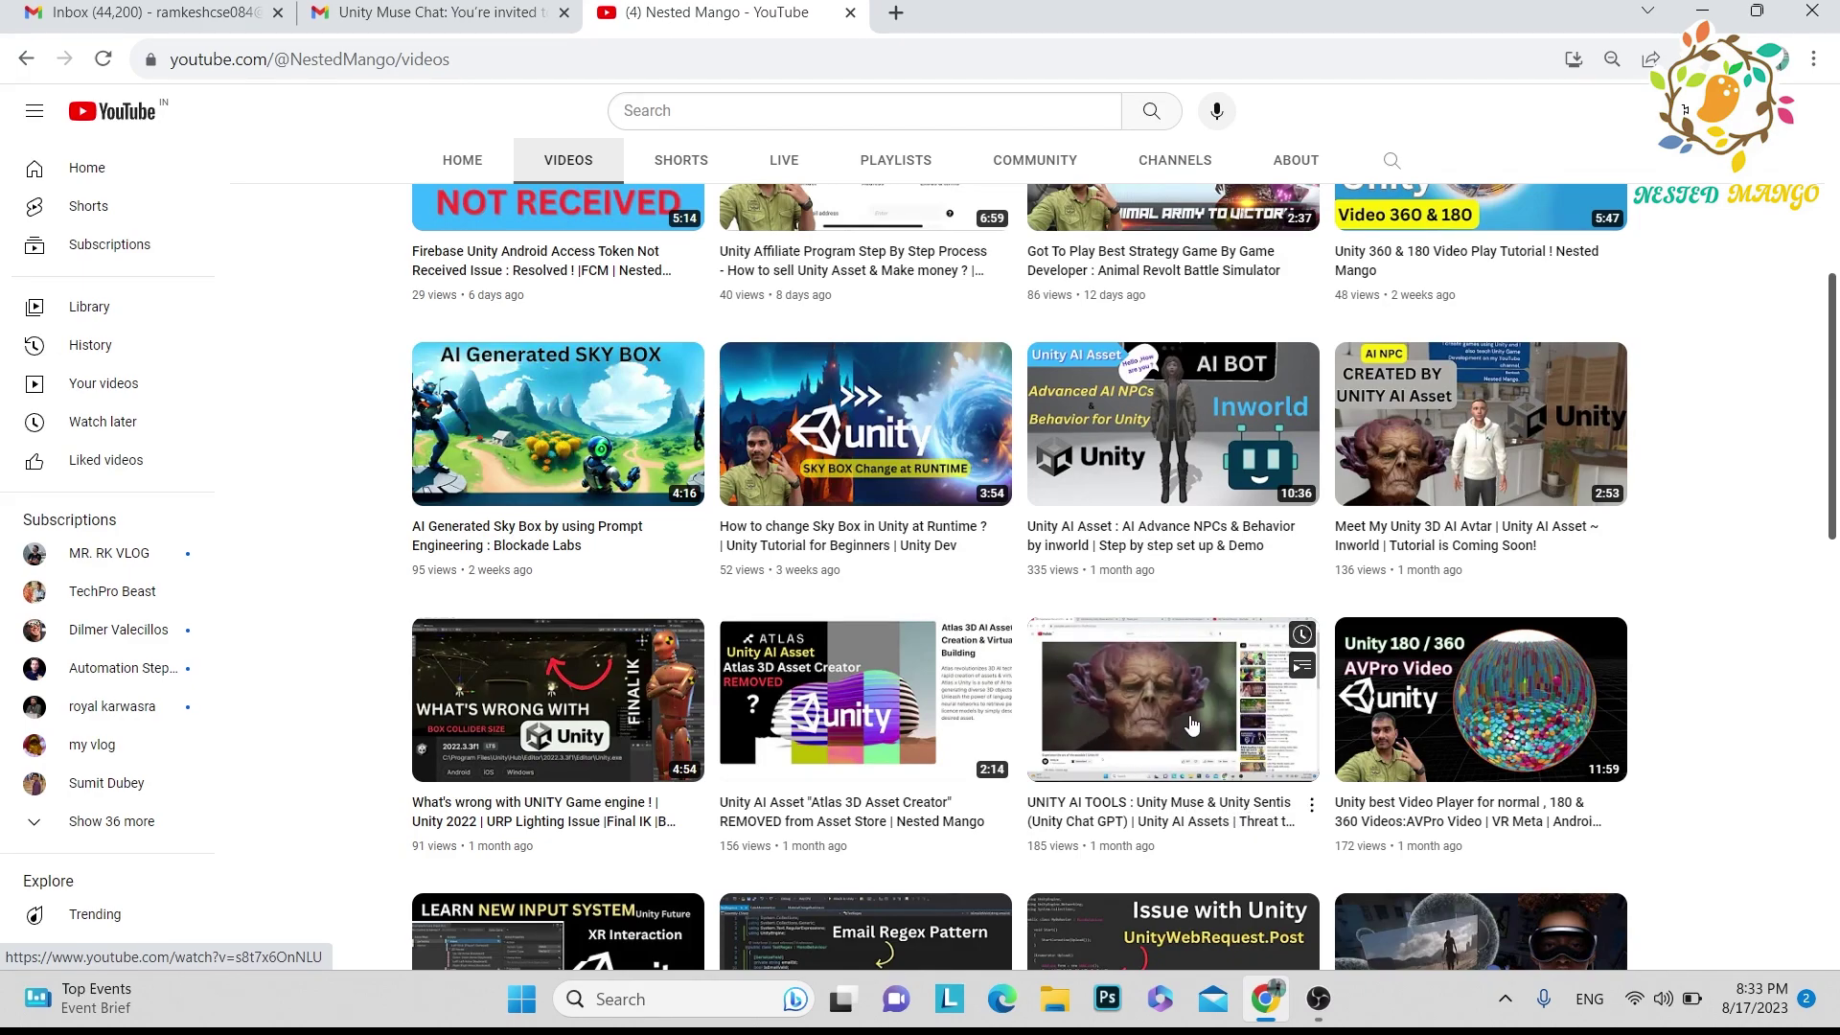
Switch to the Unity Muse Chat closed beta invitation in Gmail and read it down to the chat link.
left_click(436, 12)
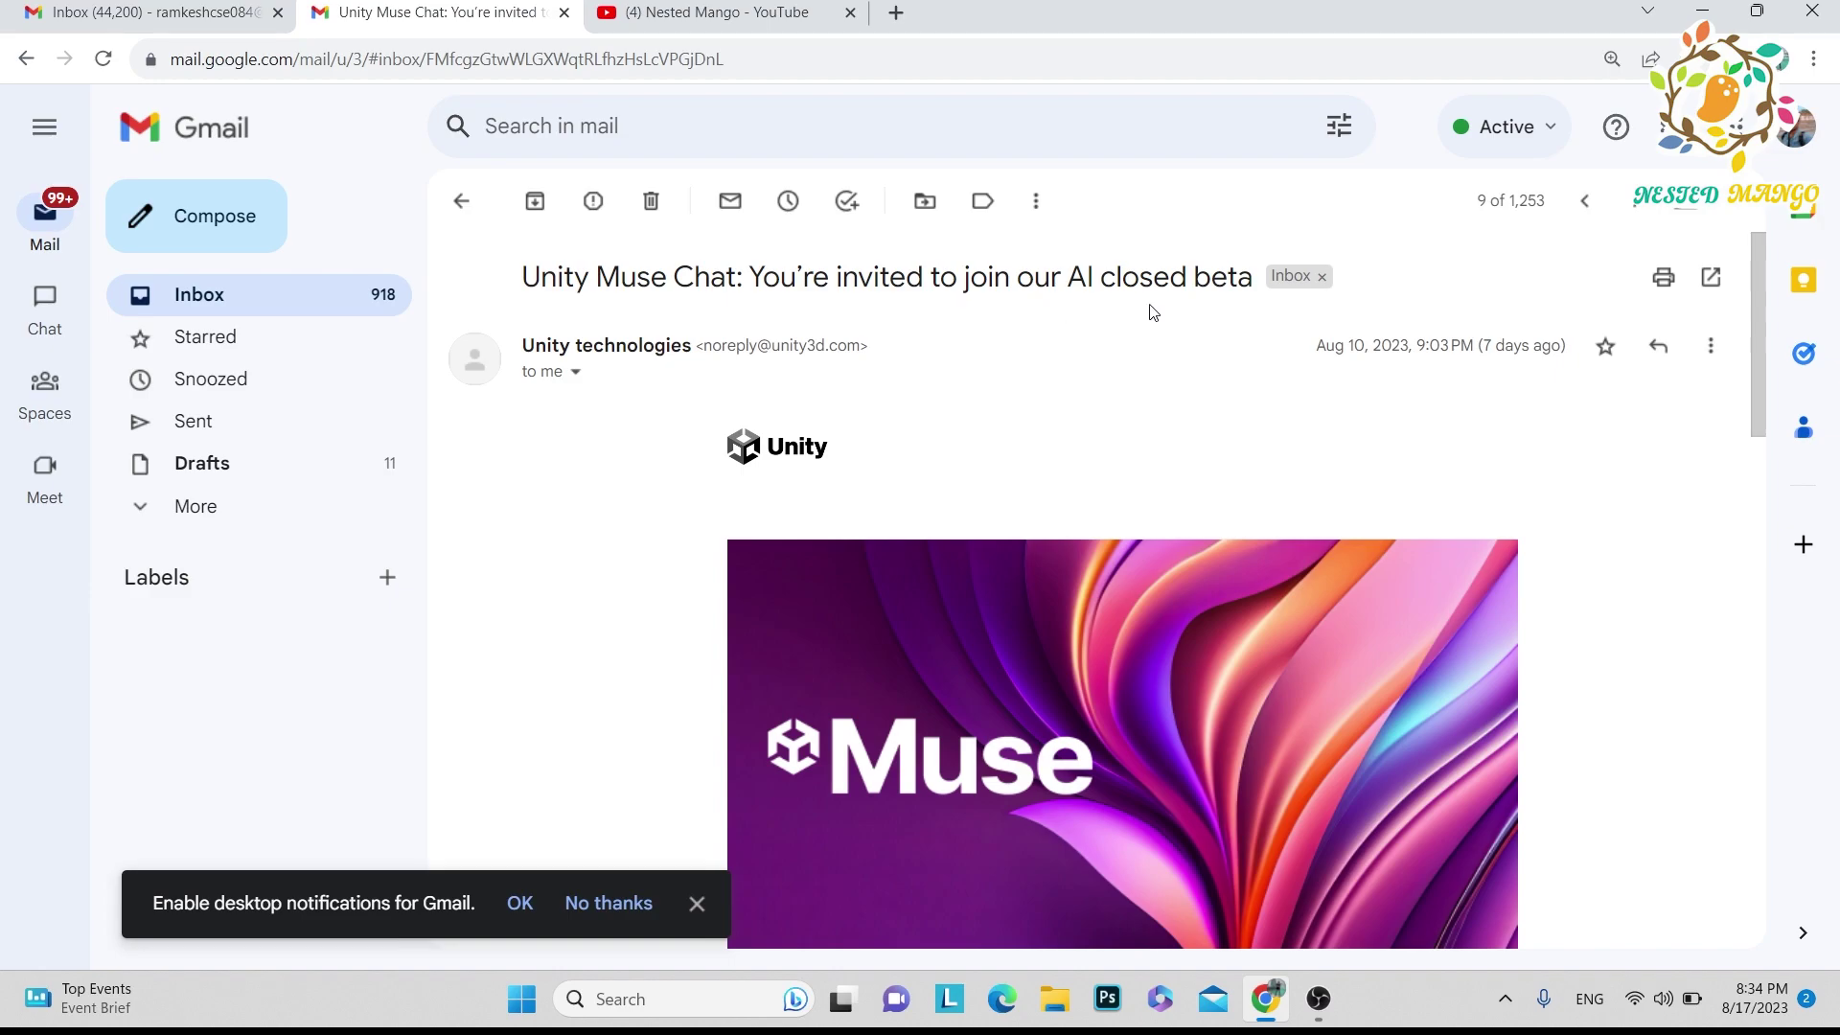
left_click_drag(1234, 277, 978, 275)
scroll(1006, 383, "down", 3)
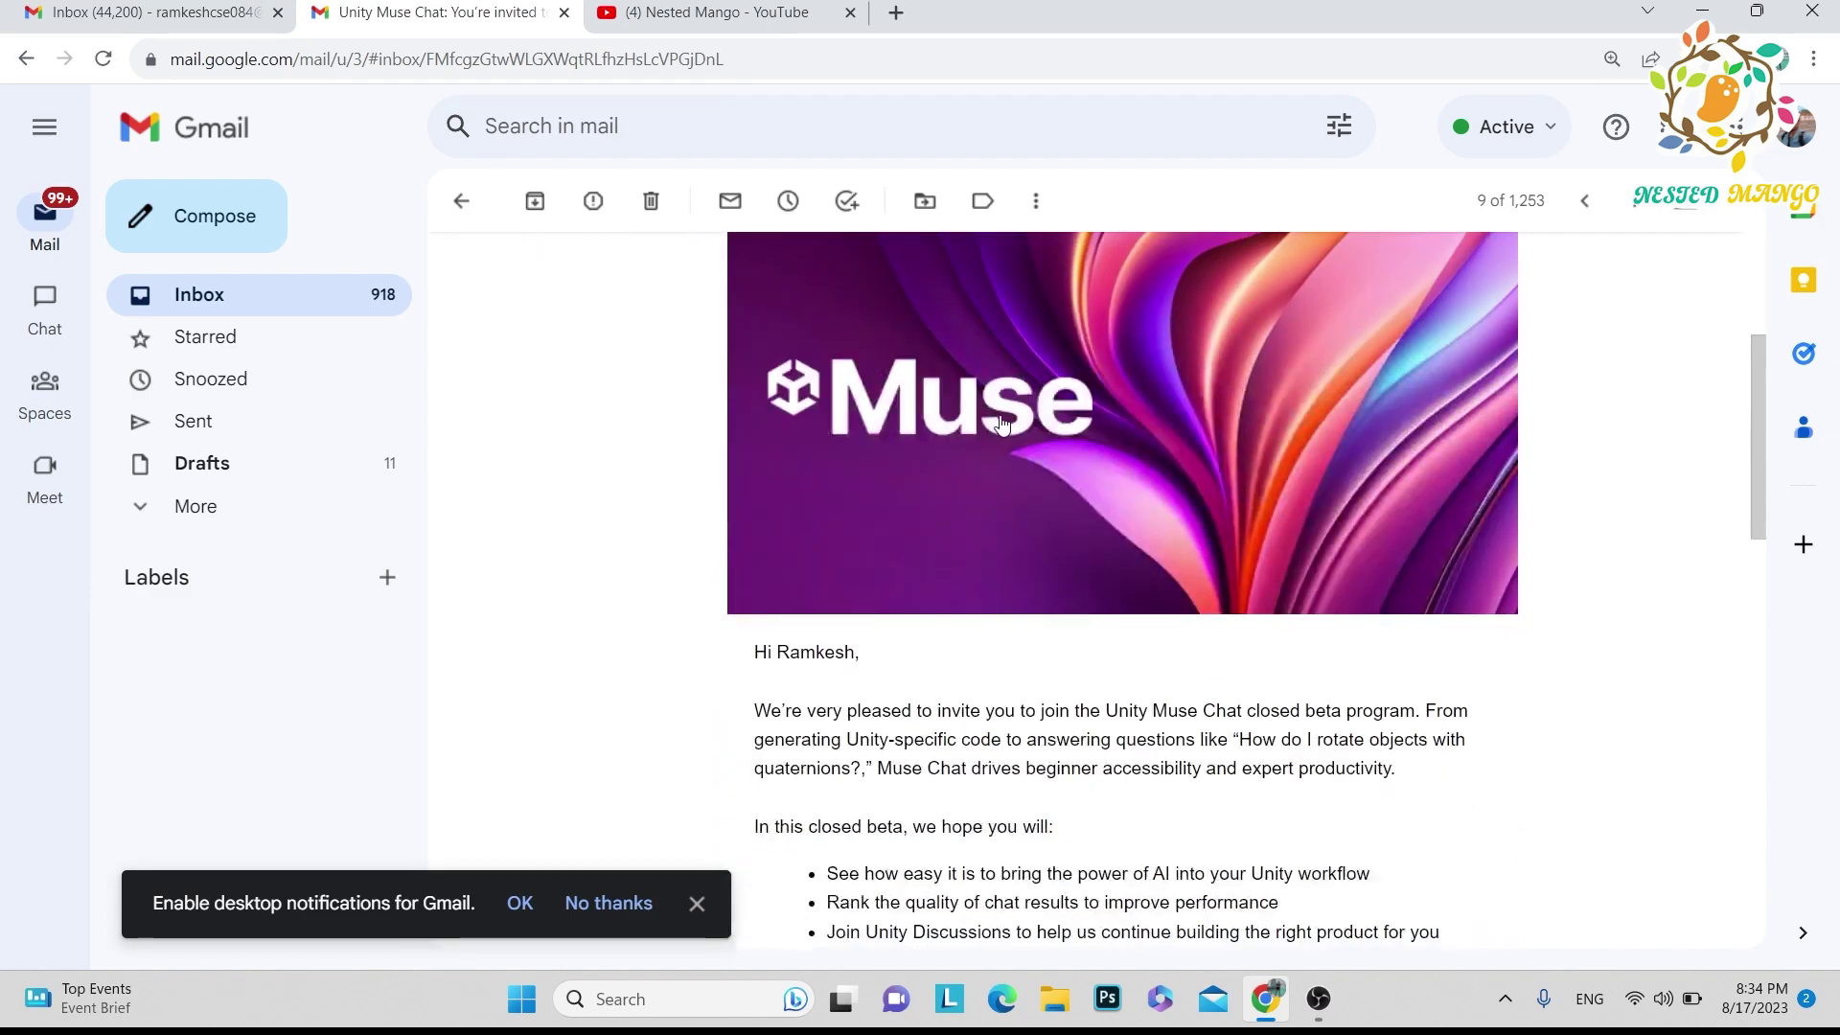
scroll(1001, 422, "down", 6)
scroll(1001, 421, "up", 1)
scroll(1085, 442, "down", 6)
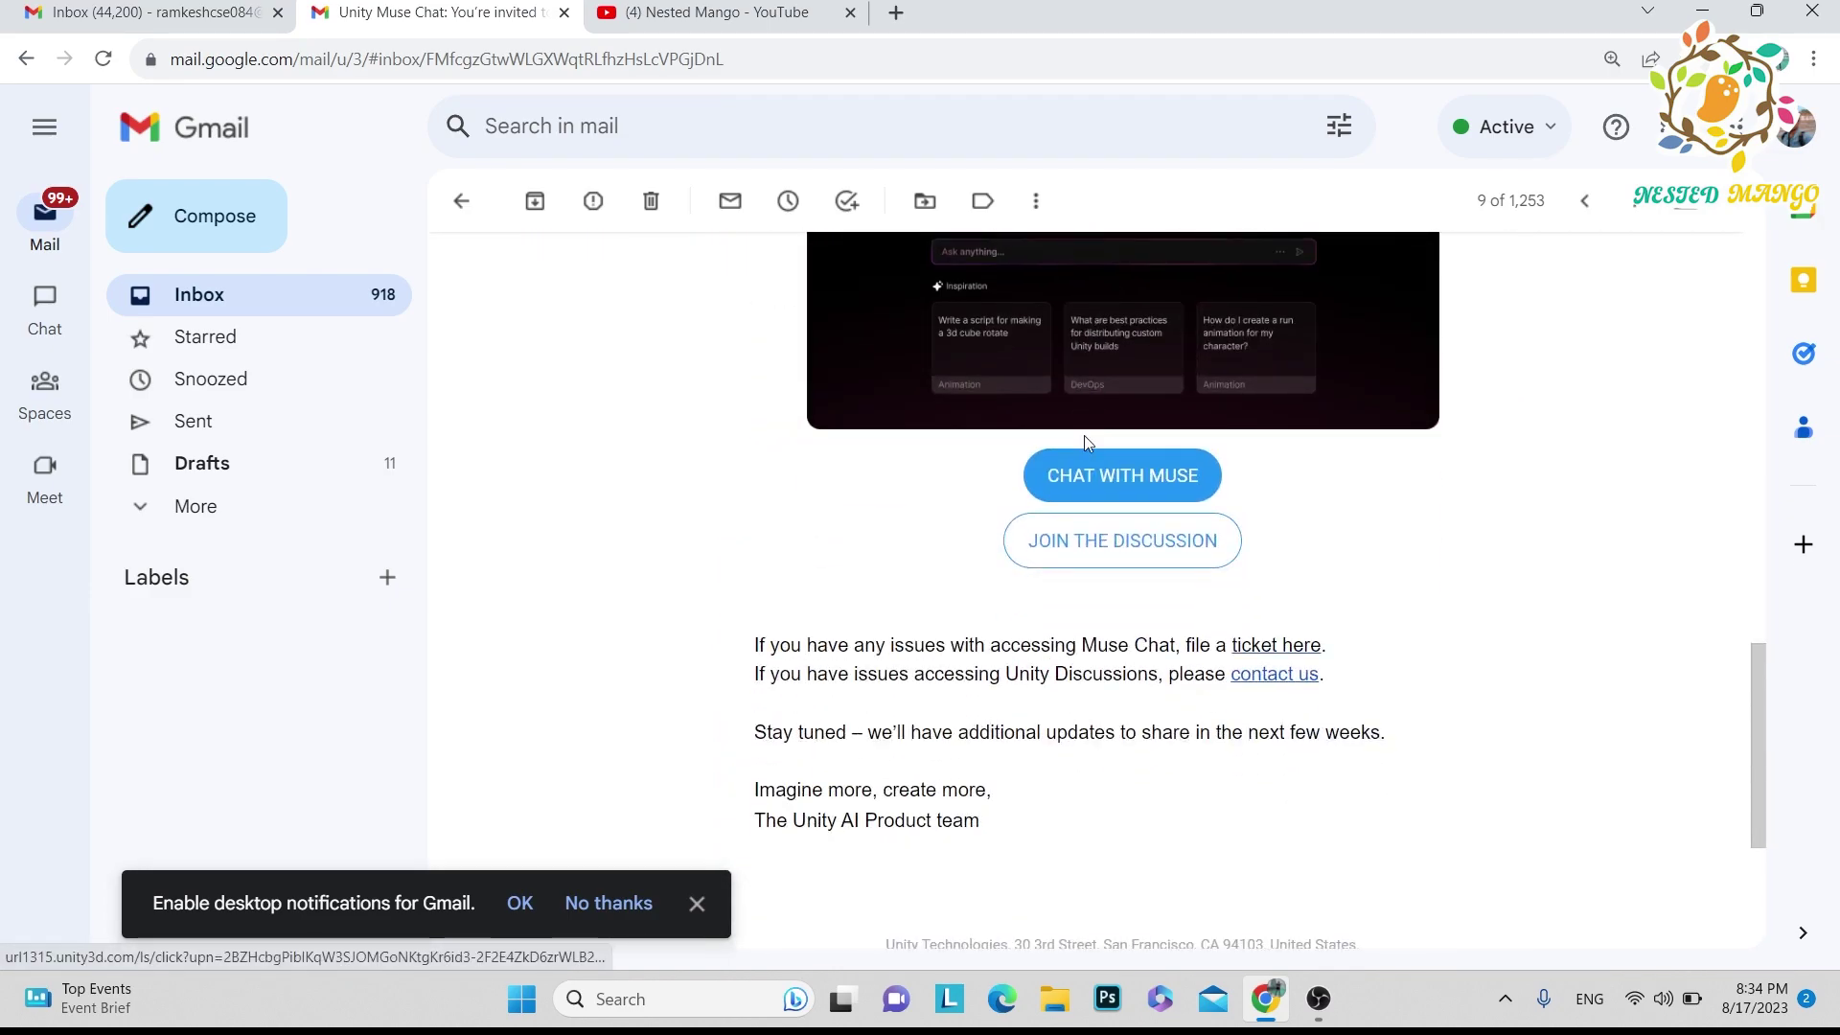
scroll(974, 477, "up", 3)
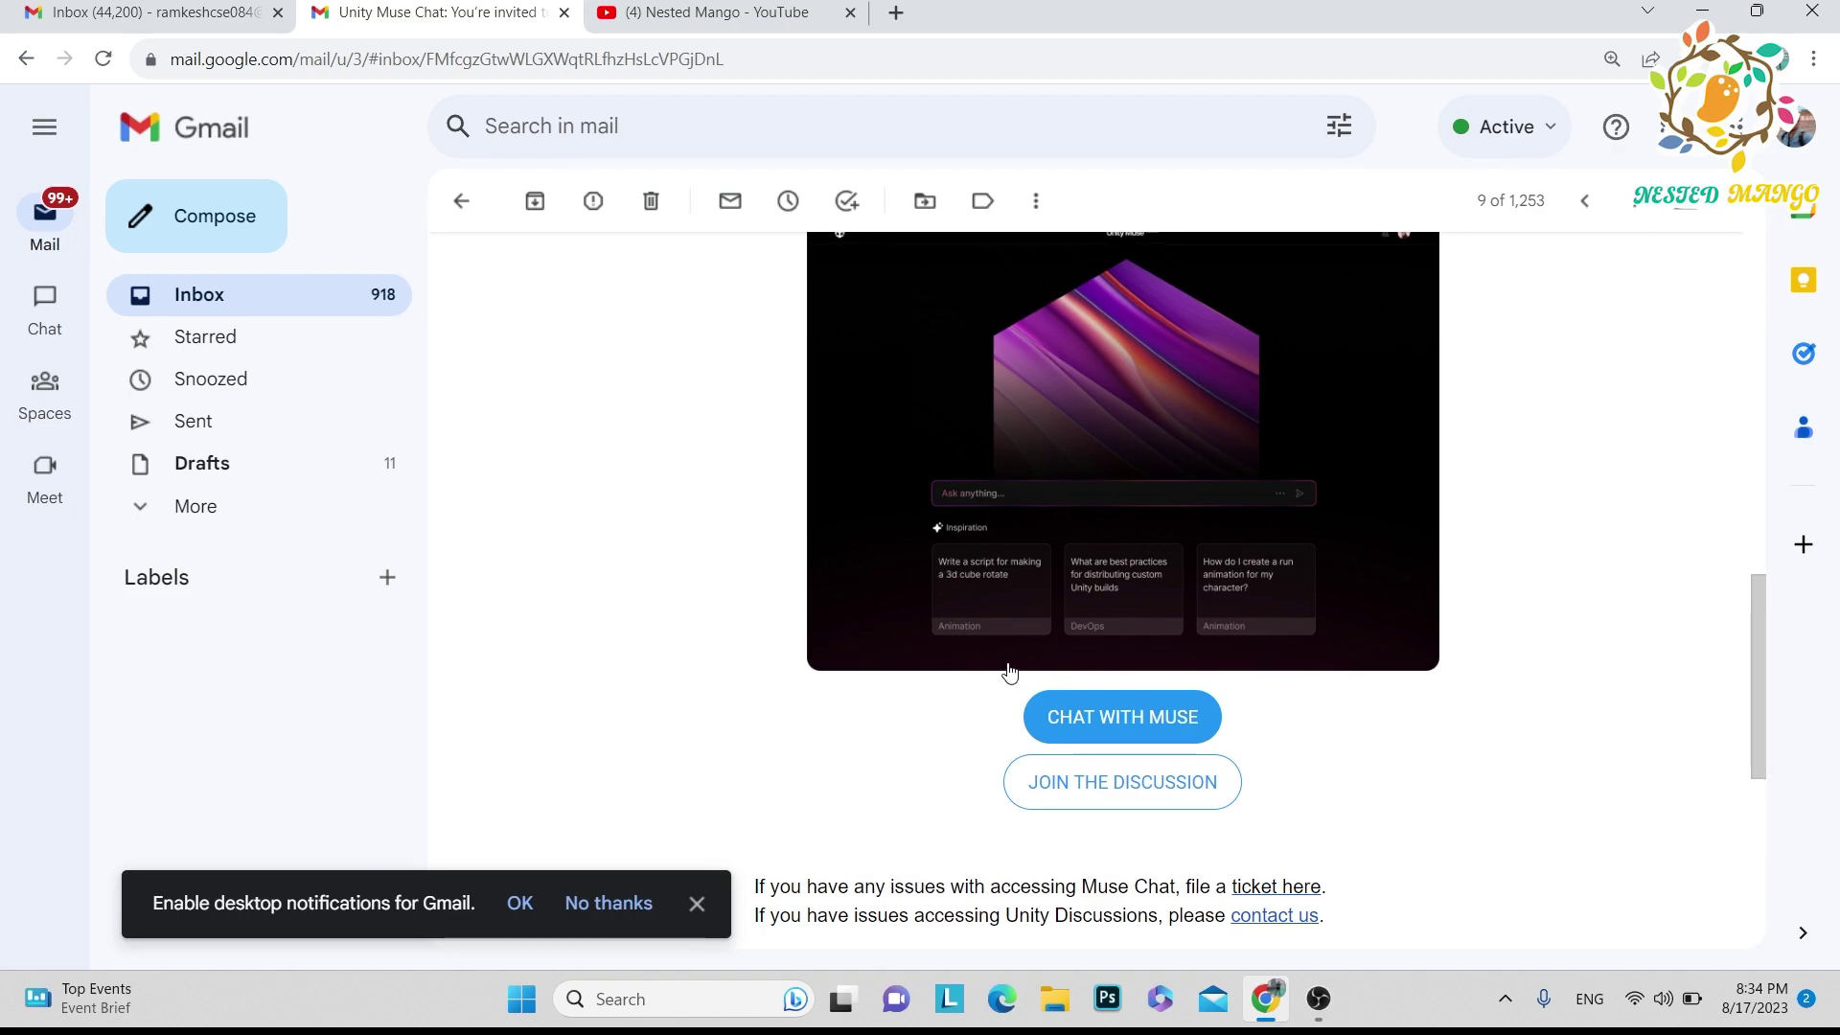
scroll(1007, 670, "up", 3)
scroll(1051, 665, "down", 3)
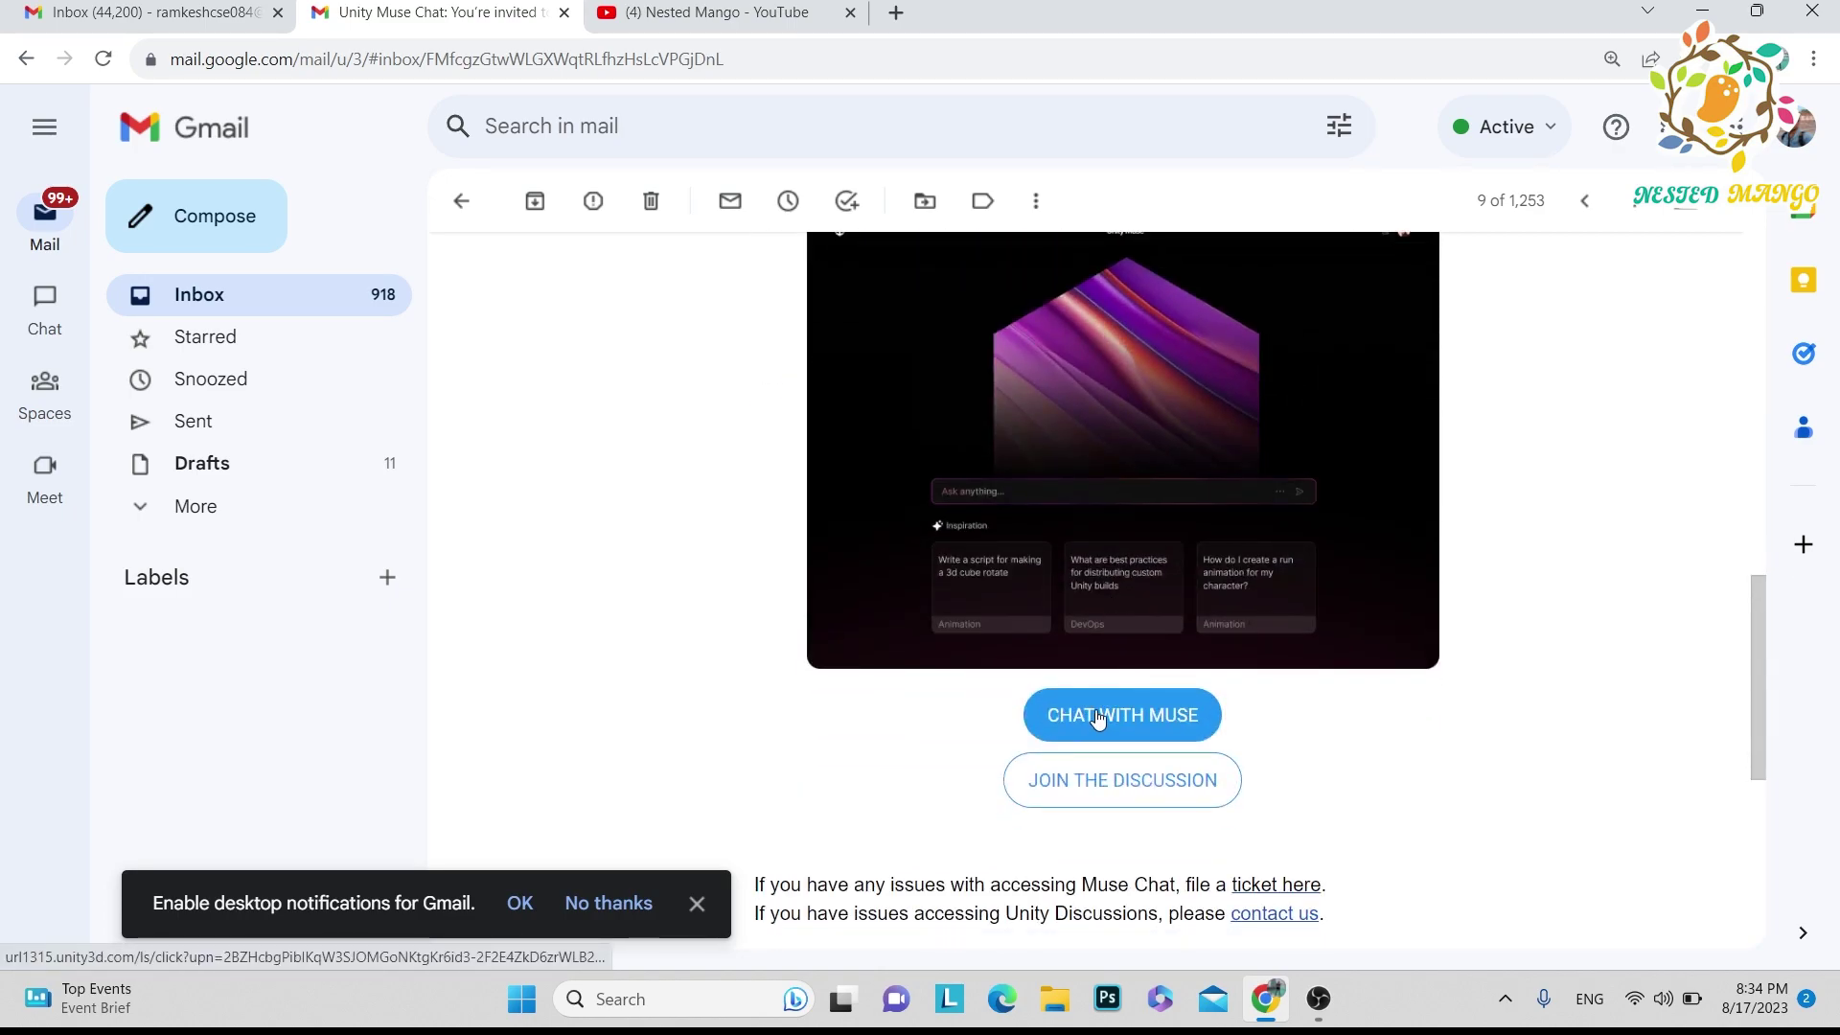
Review the invitation from its subject line down and open Unity Muse through its Chat with Muse link.
scroll(992, 557, "up", 10)
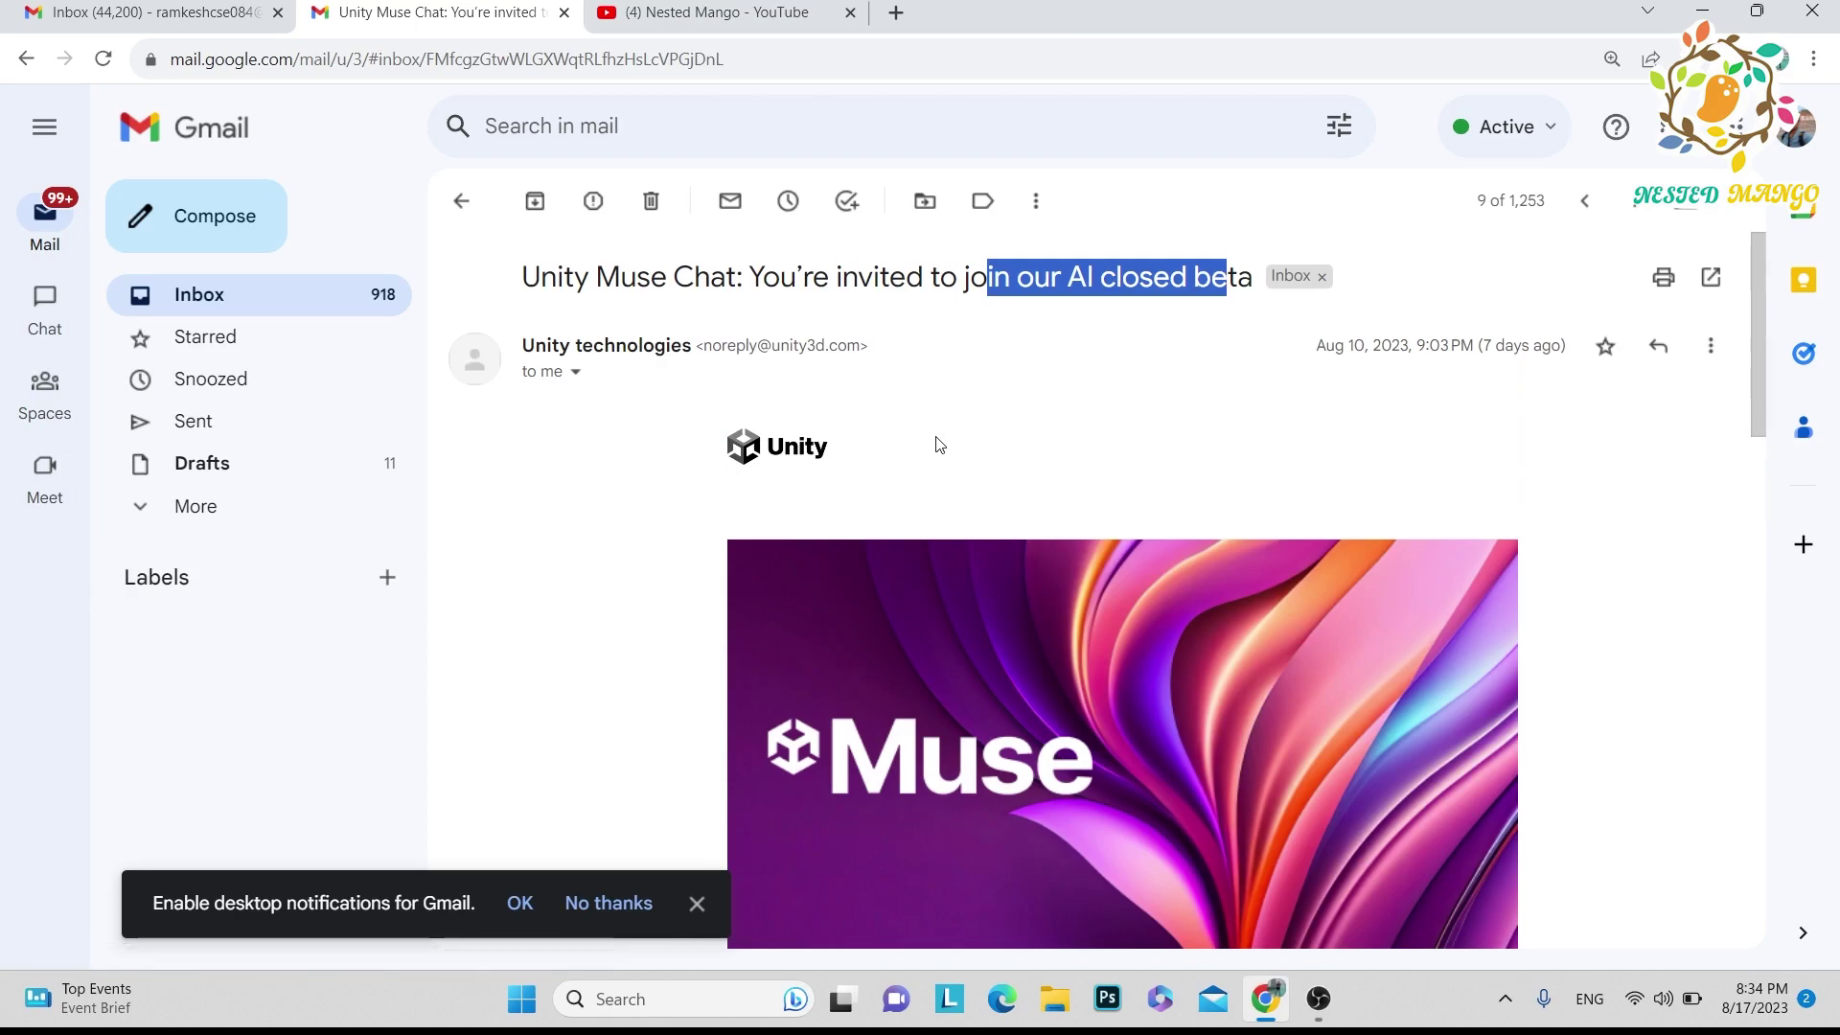
scroll(920, 443, "down", 3)
scroll(894, 437, "up", 3)
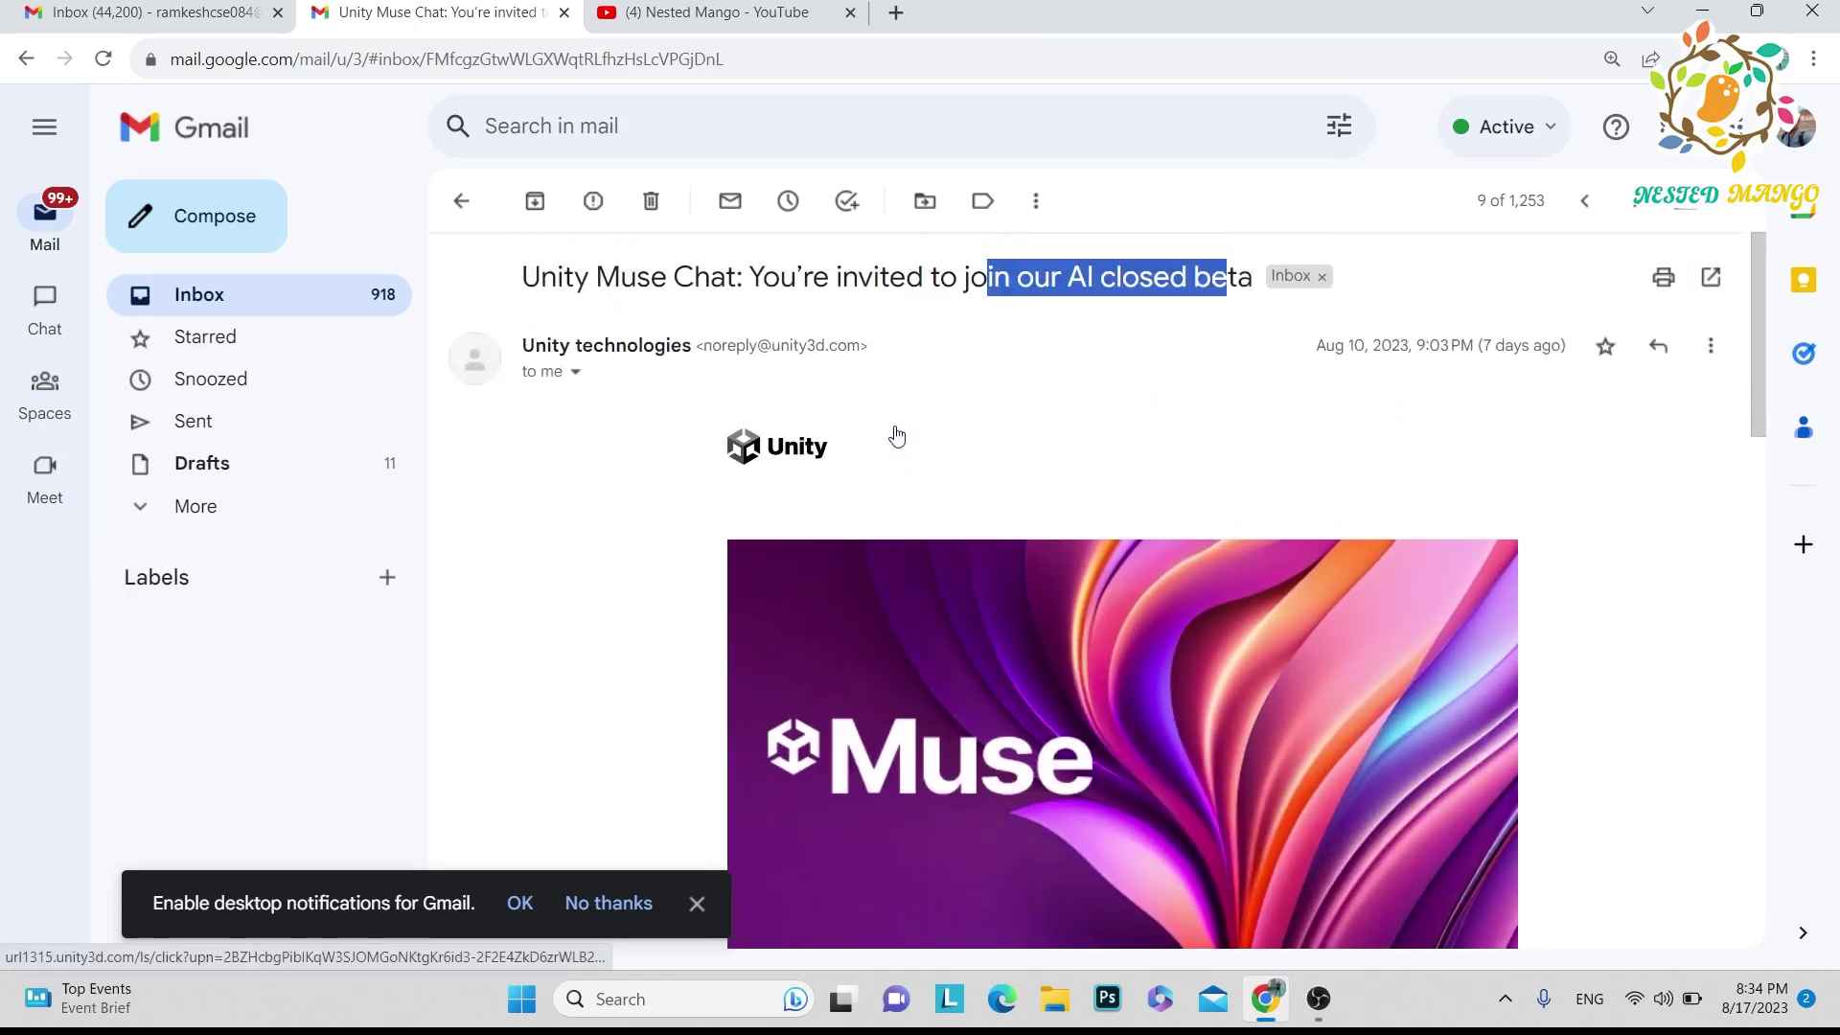
scroll(901, 452, "down", 3)
scroll(941, 474, "down", 6)
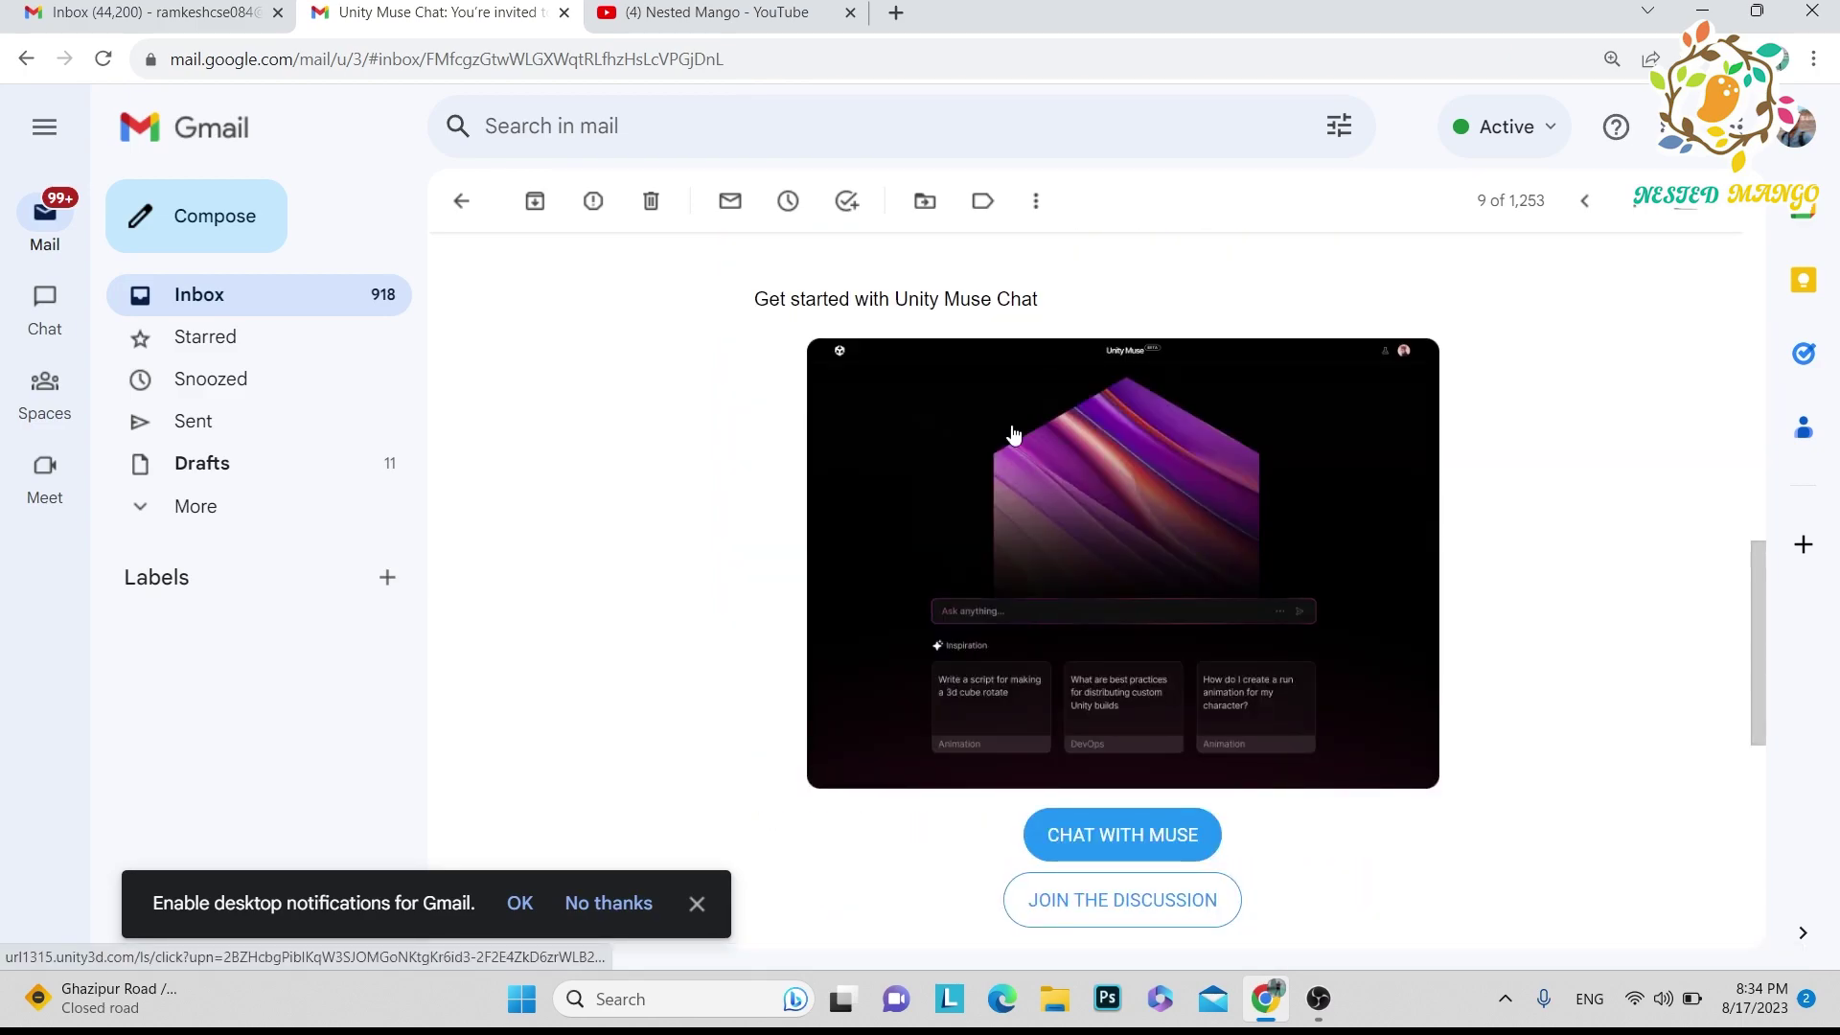
scroll(1072, 674, "down", 1)
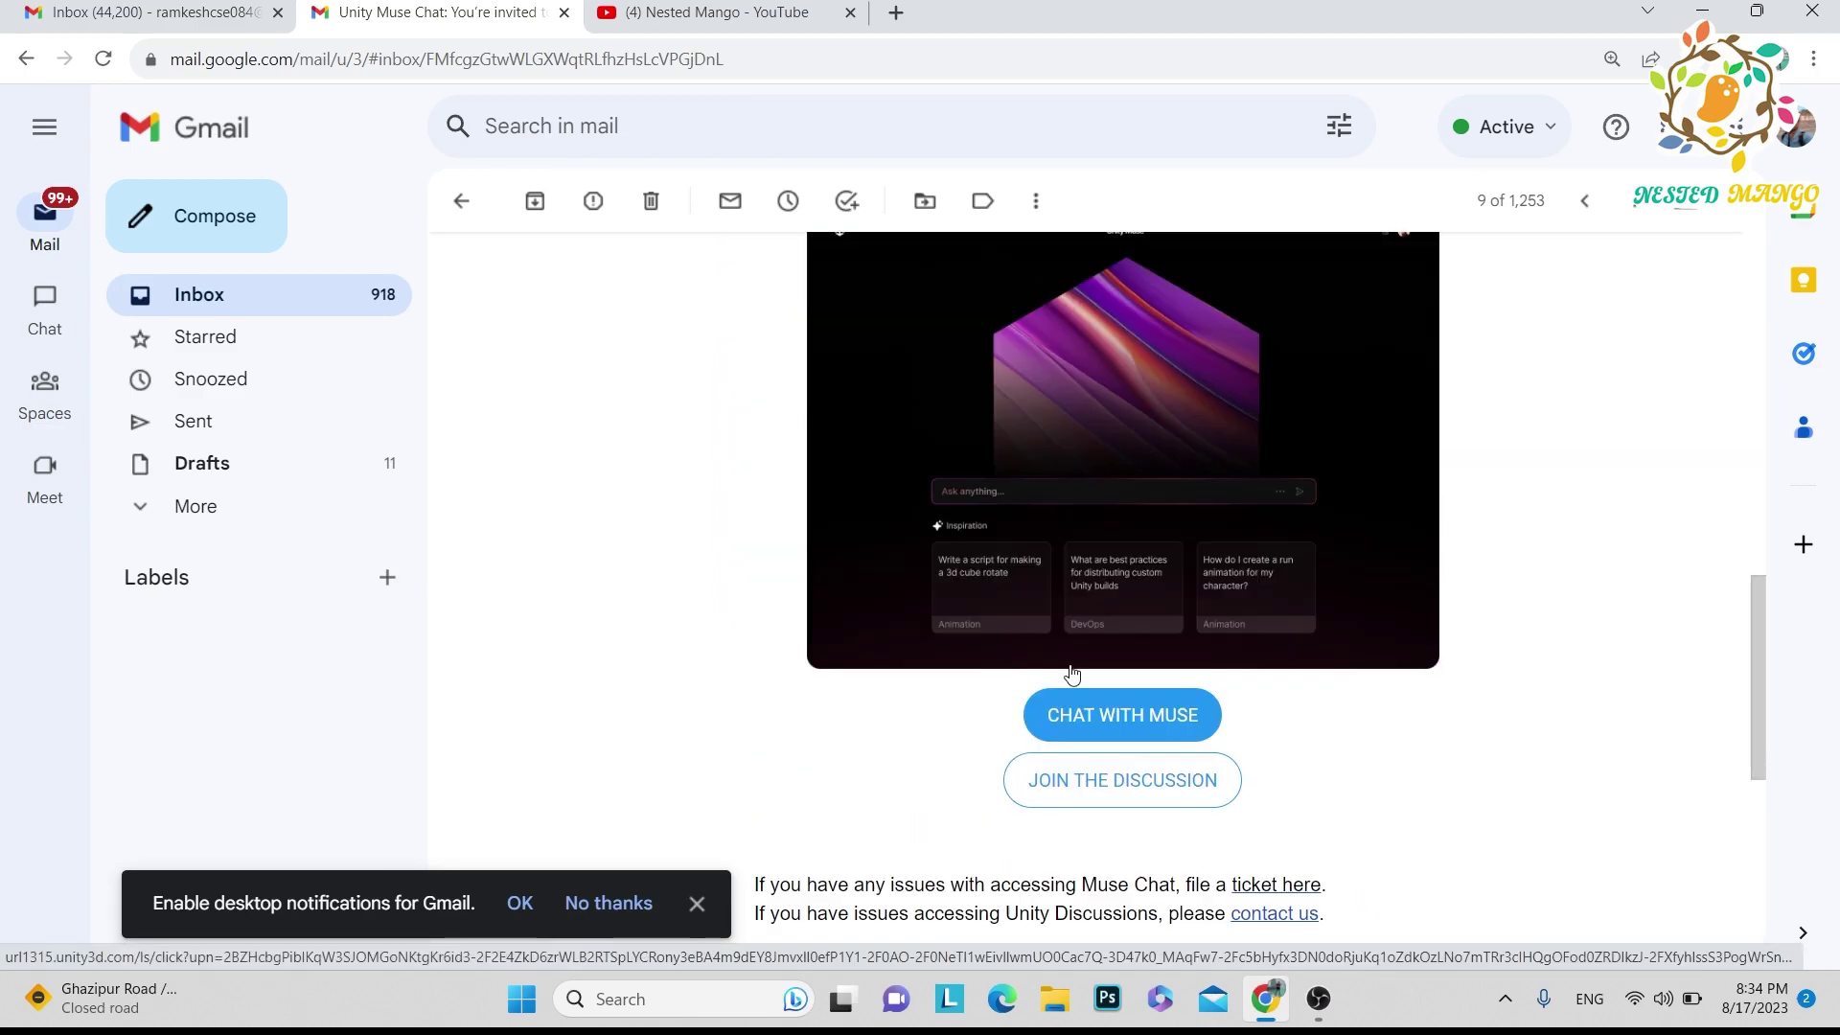
left_click(1102, 724)
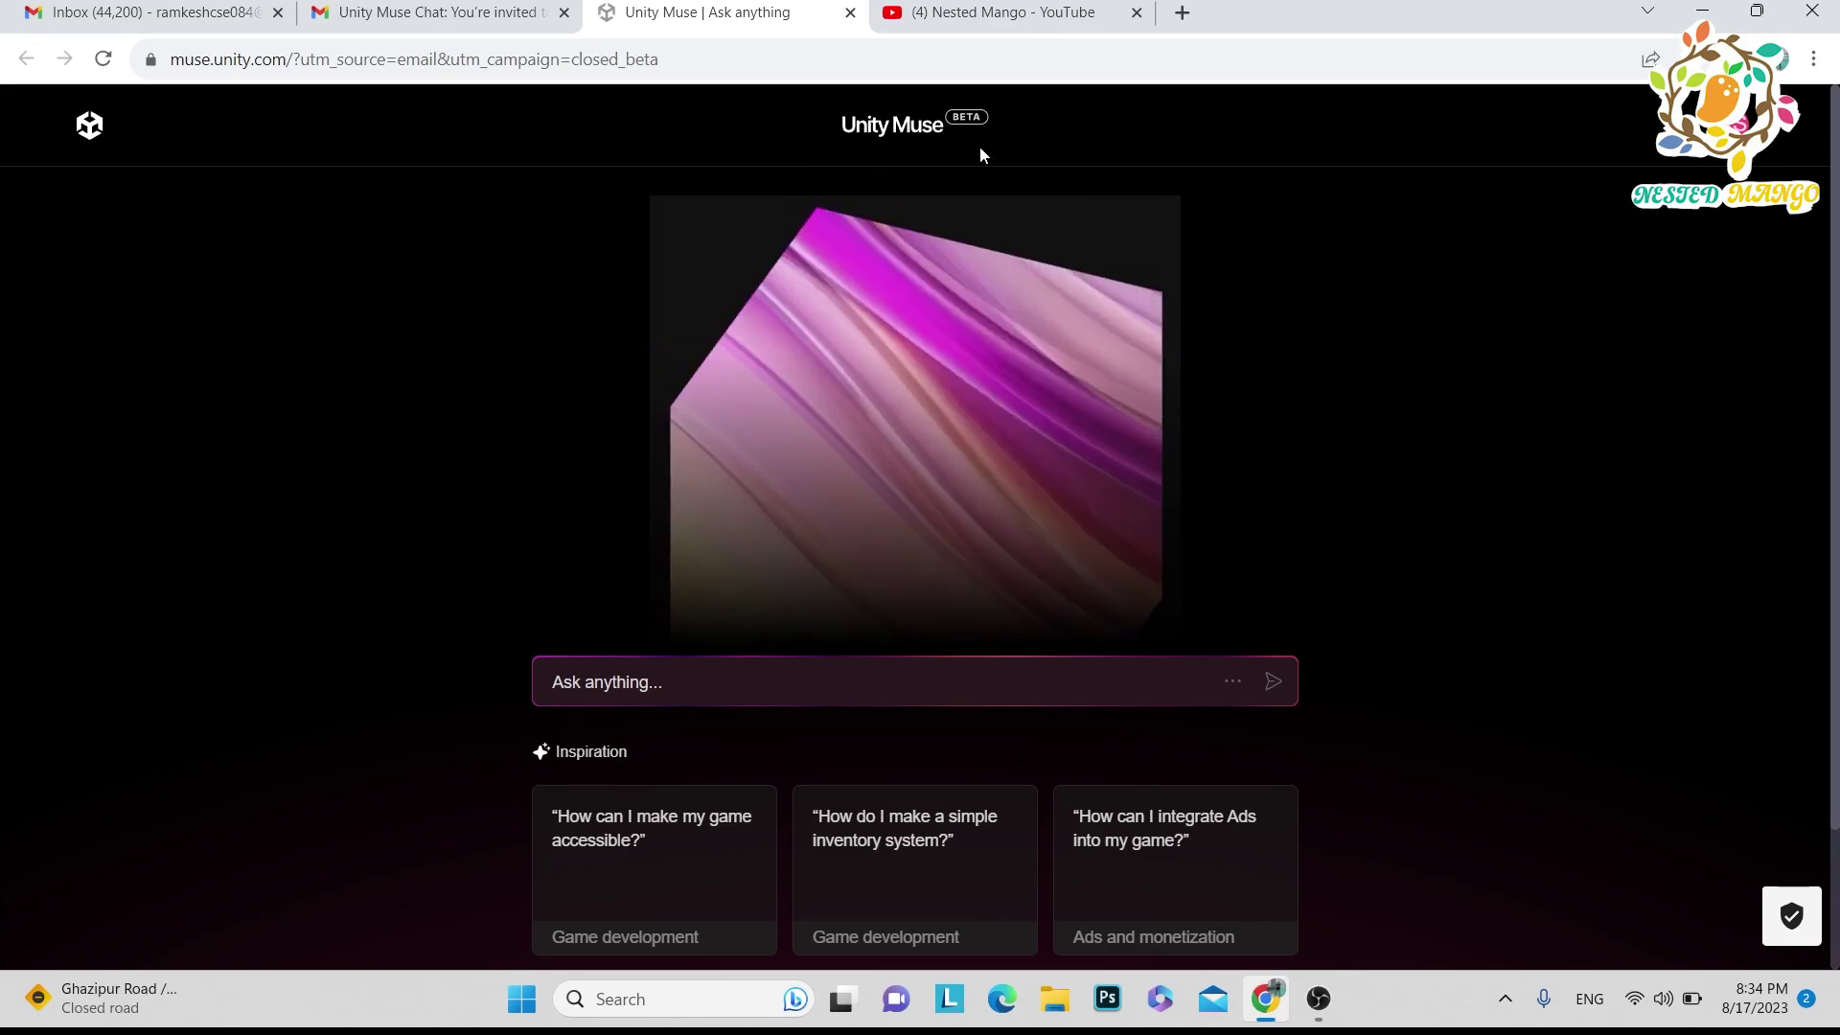
Check which account is signed in to Unity Muse, and close the account details.
left_click(1711, 125)
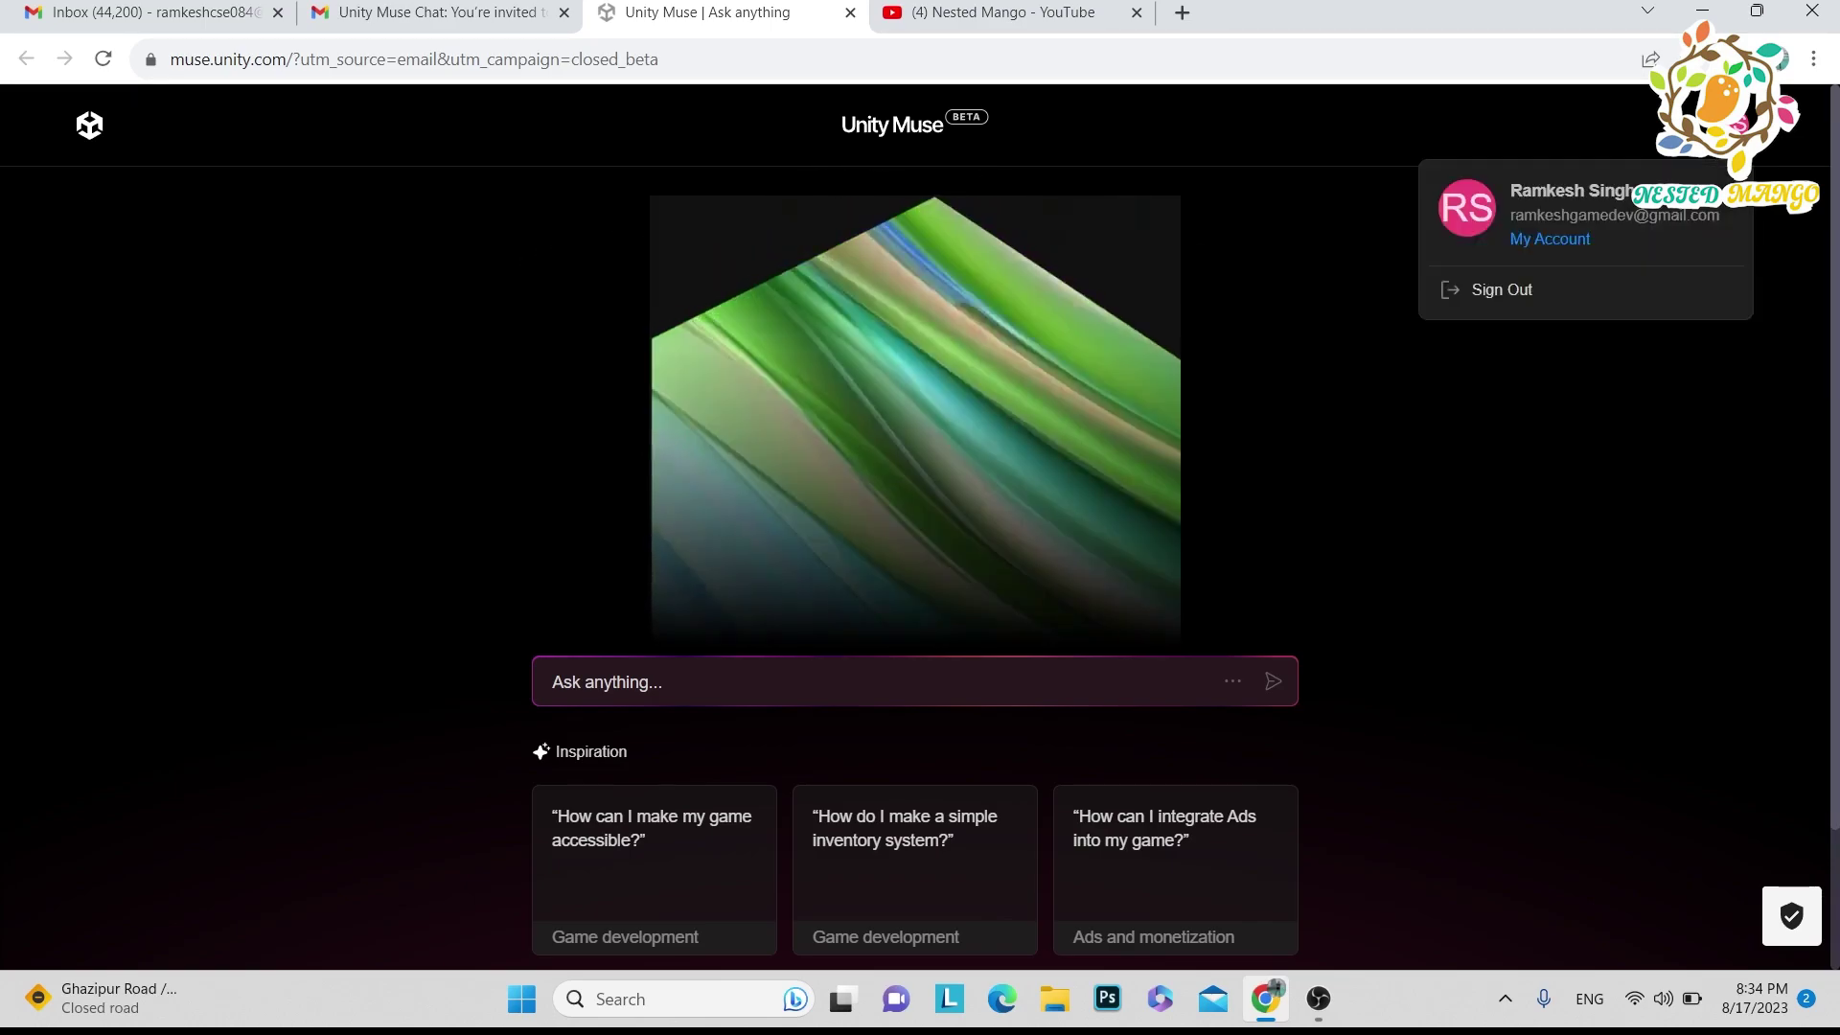
left_click(1445, 130)
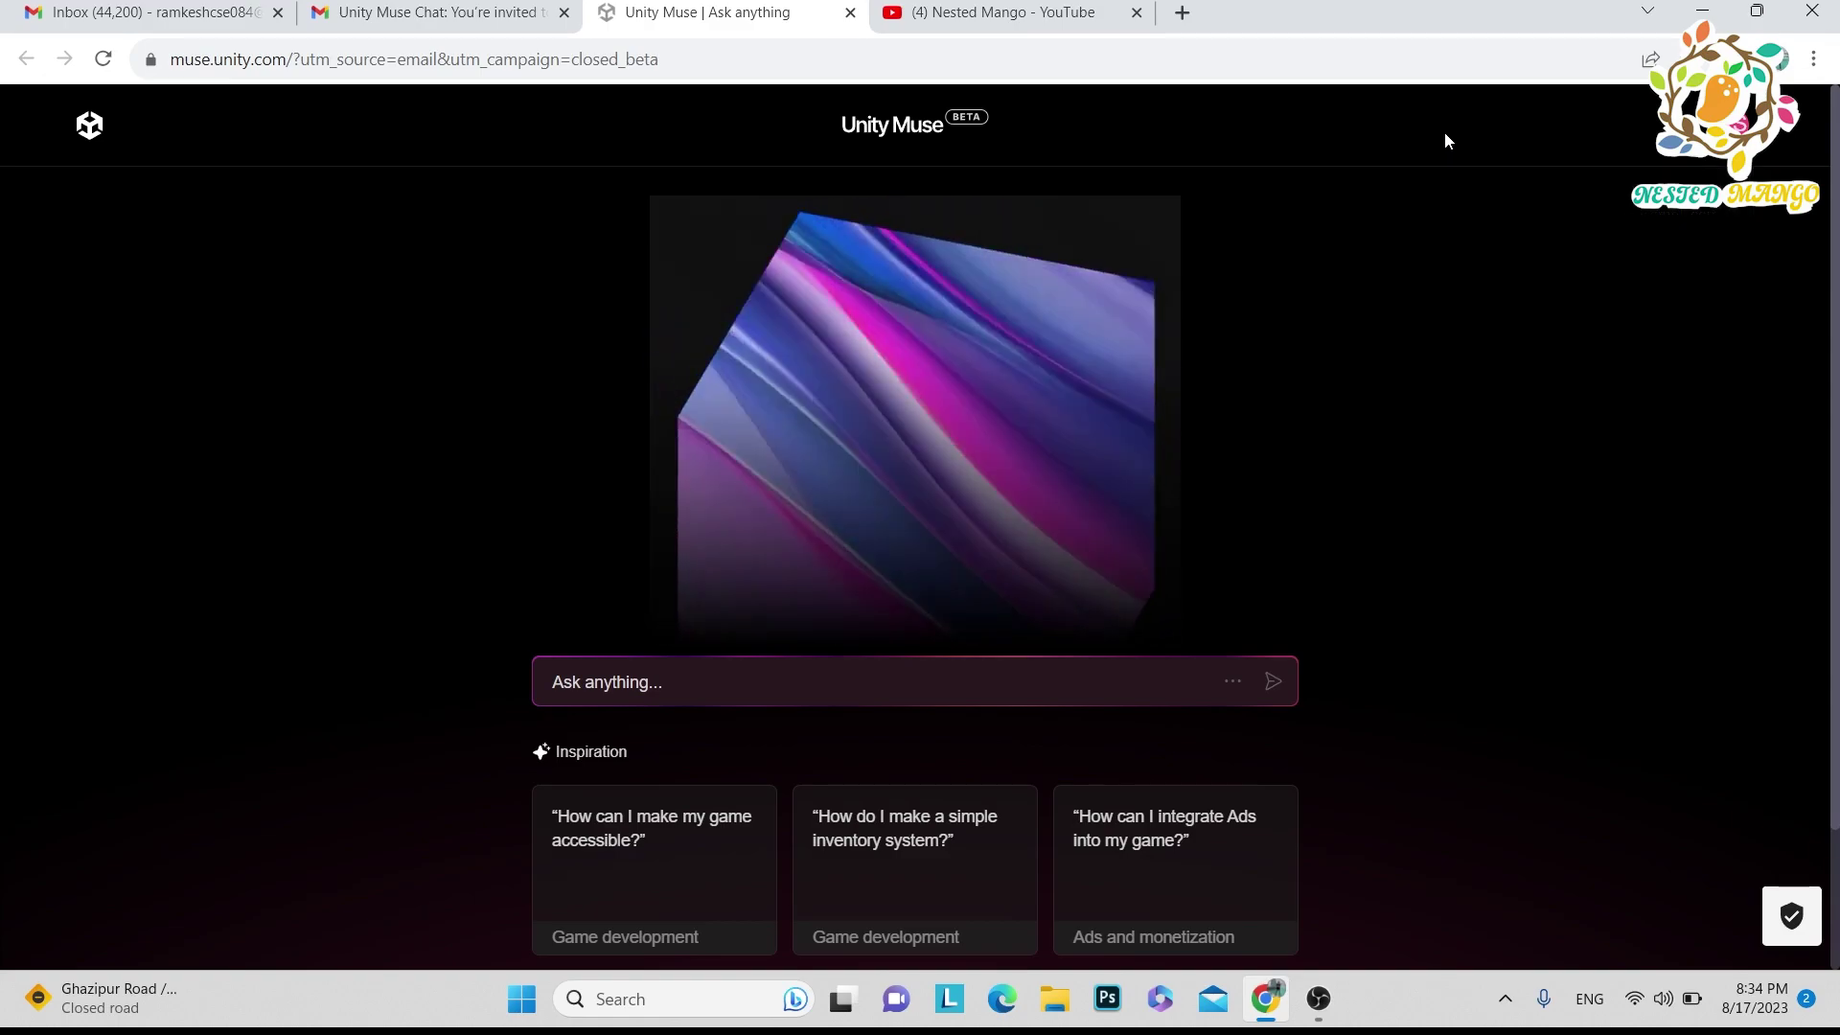
Ask Muse "Code to move a cube point A to point B ?" from its start page.
scroll(567, 575, "down", 2)
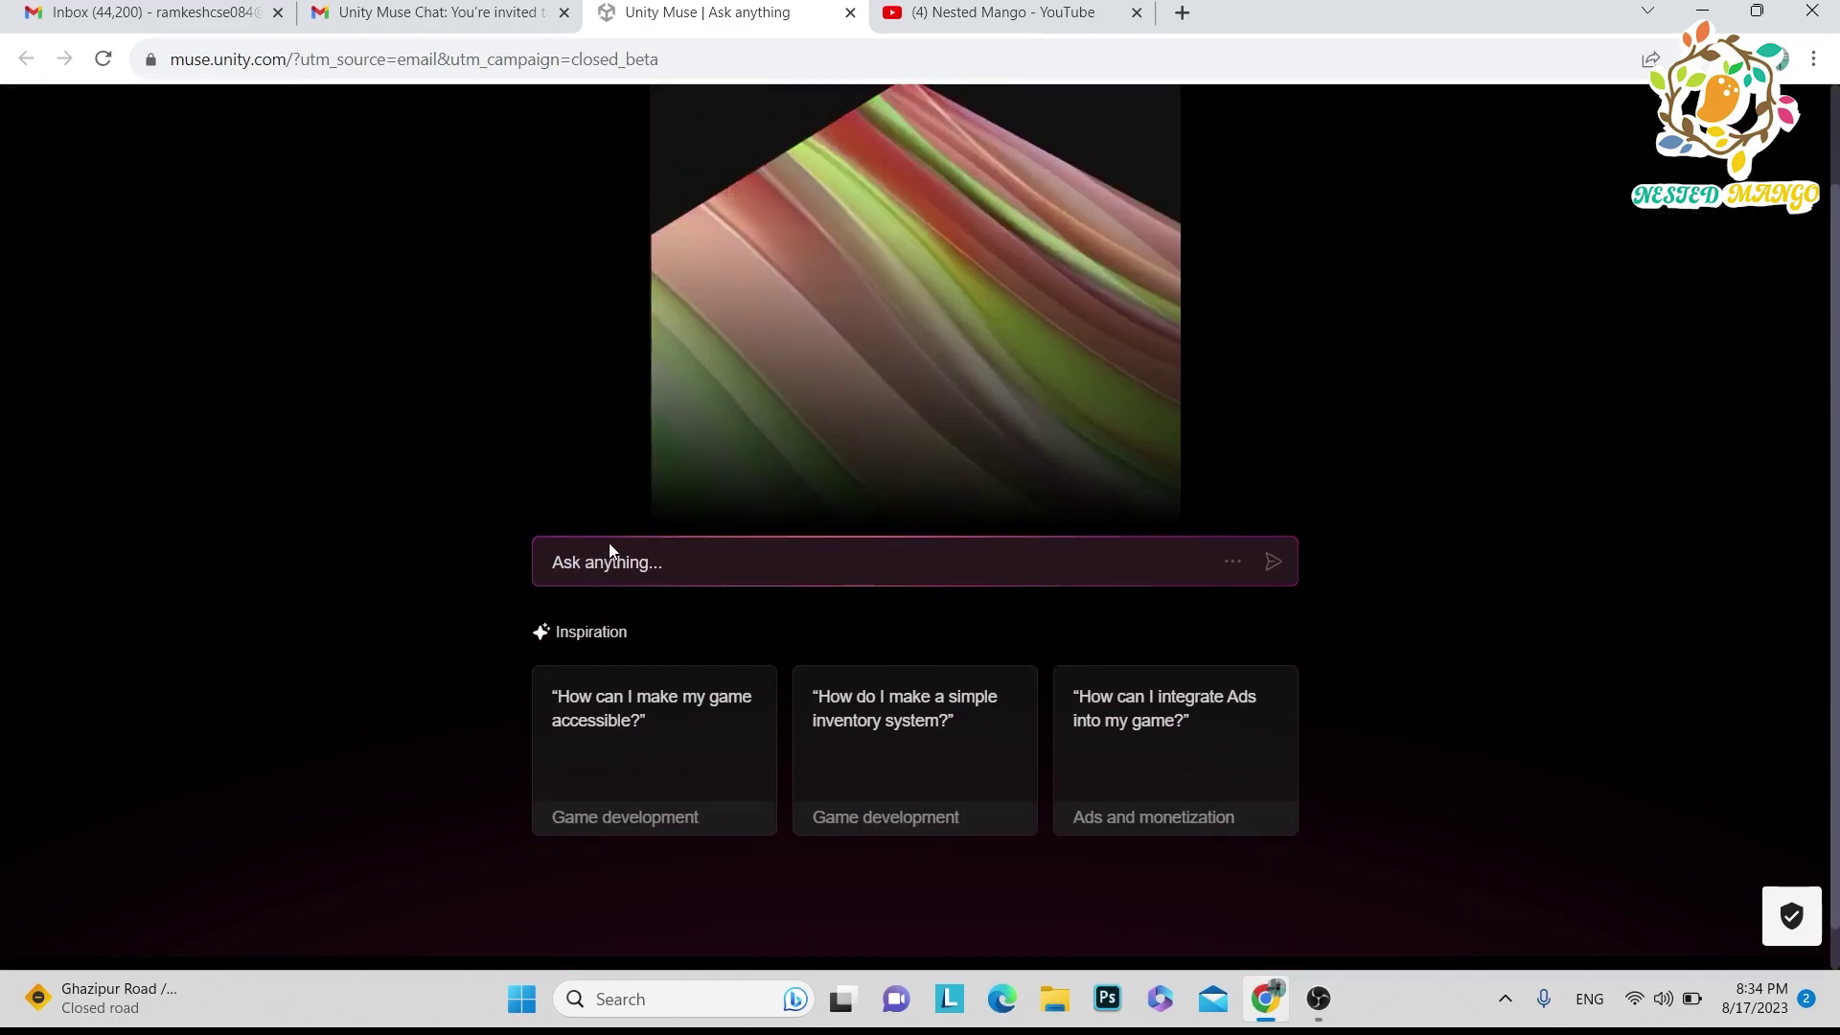
left_click(558, 581)
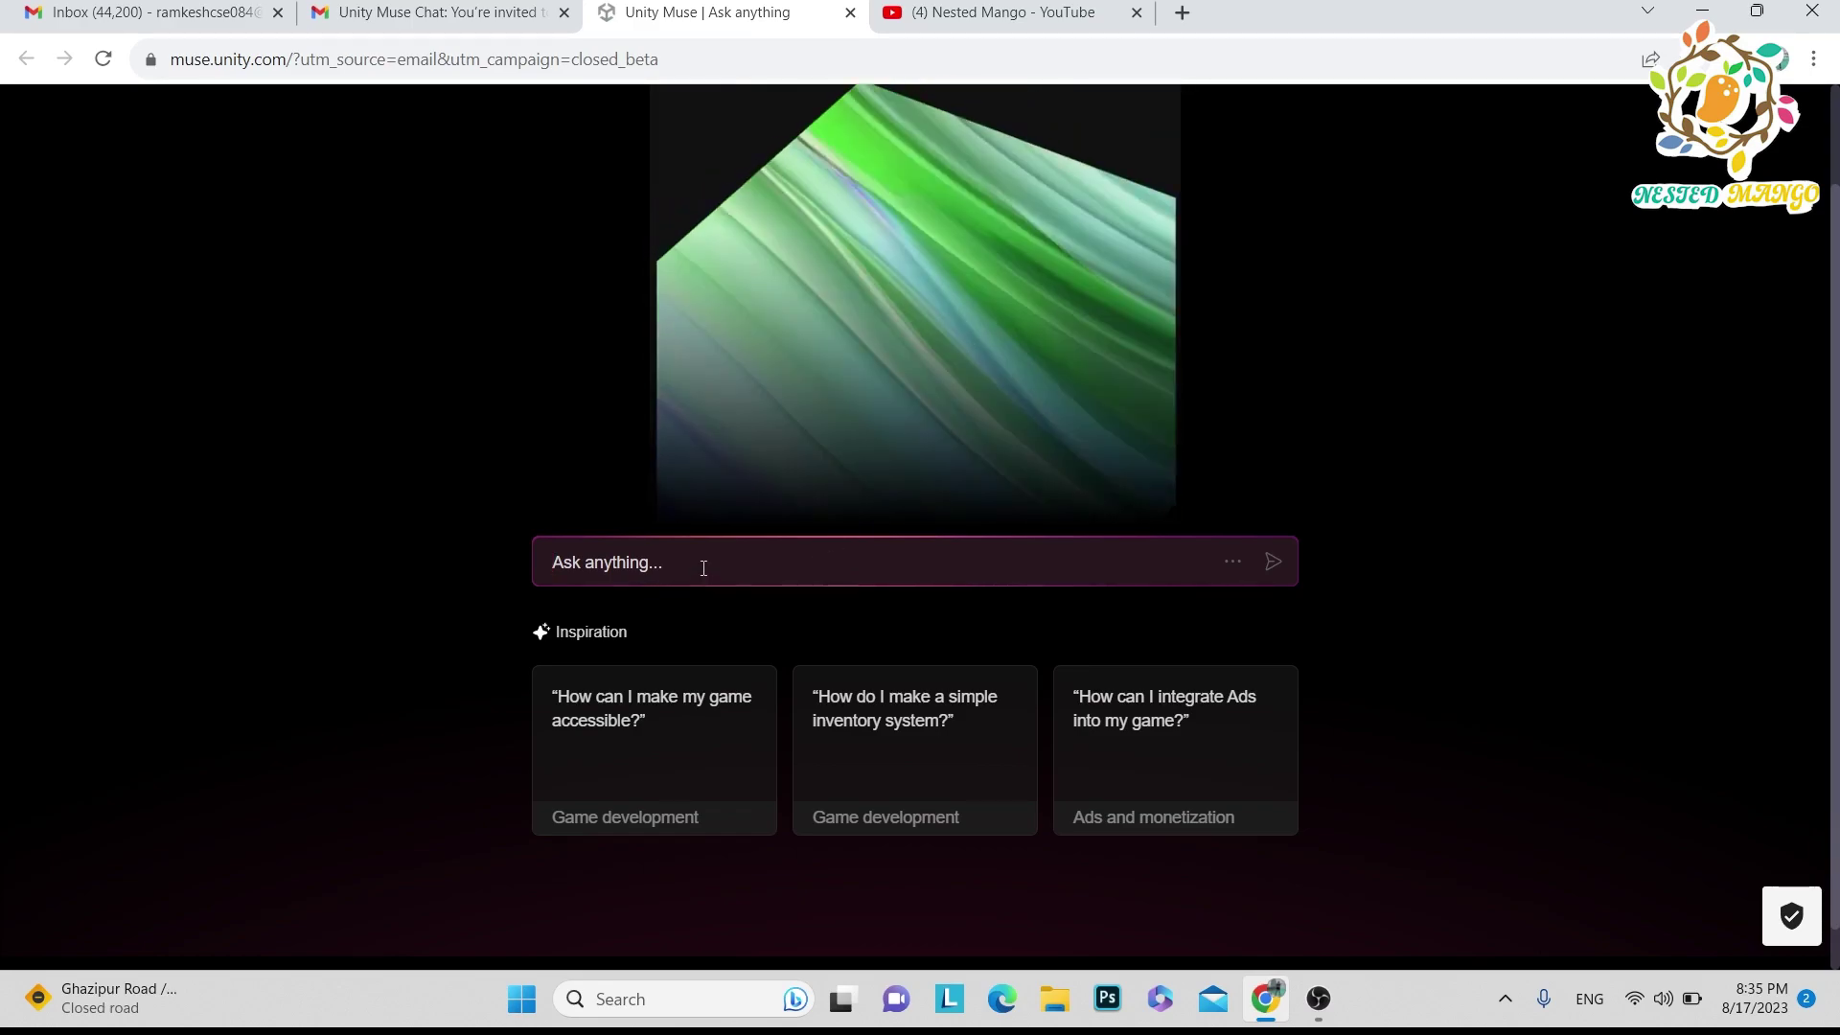
scroll(886, 428, "up", 2)
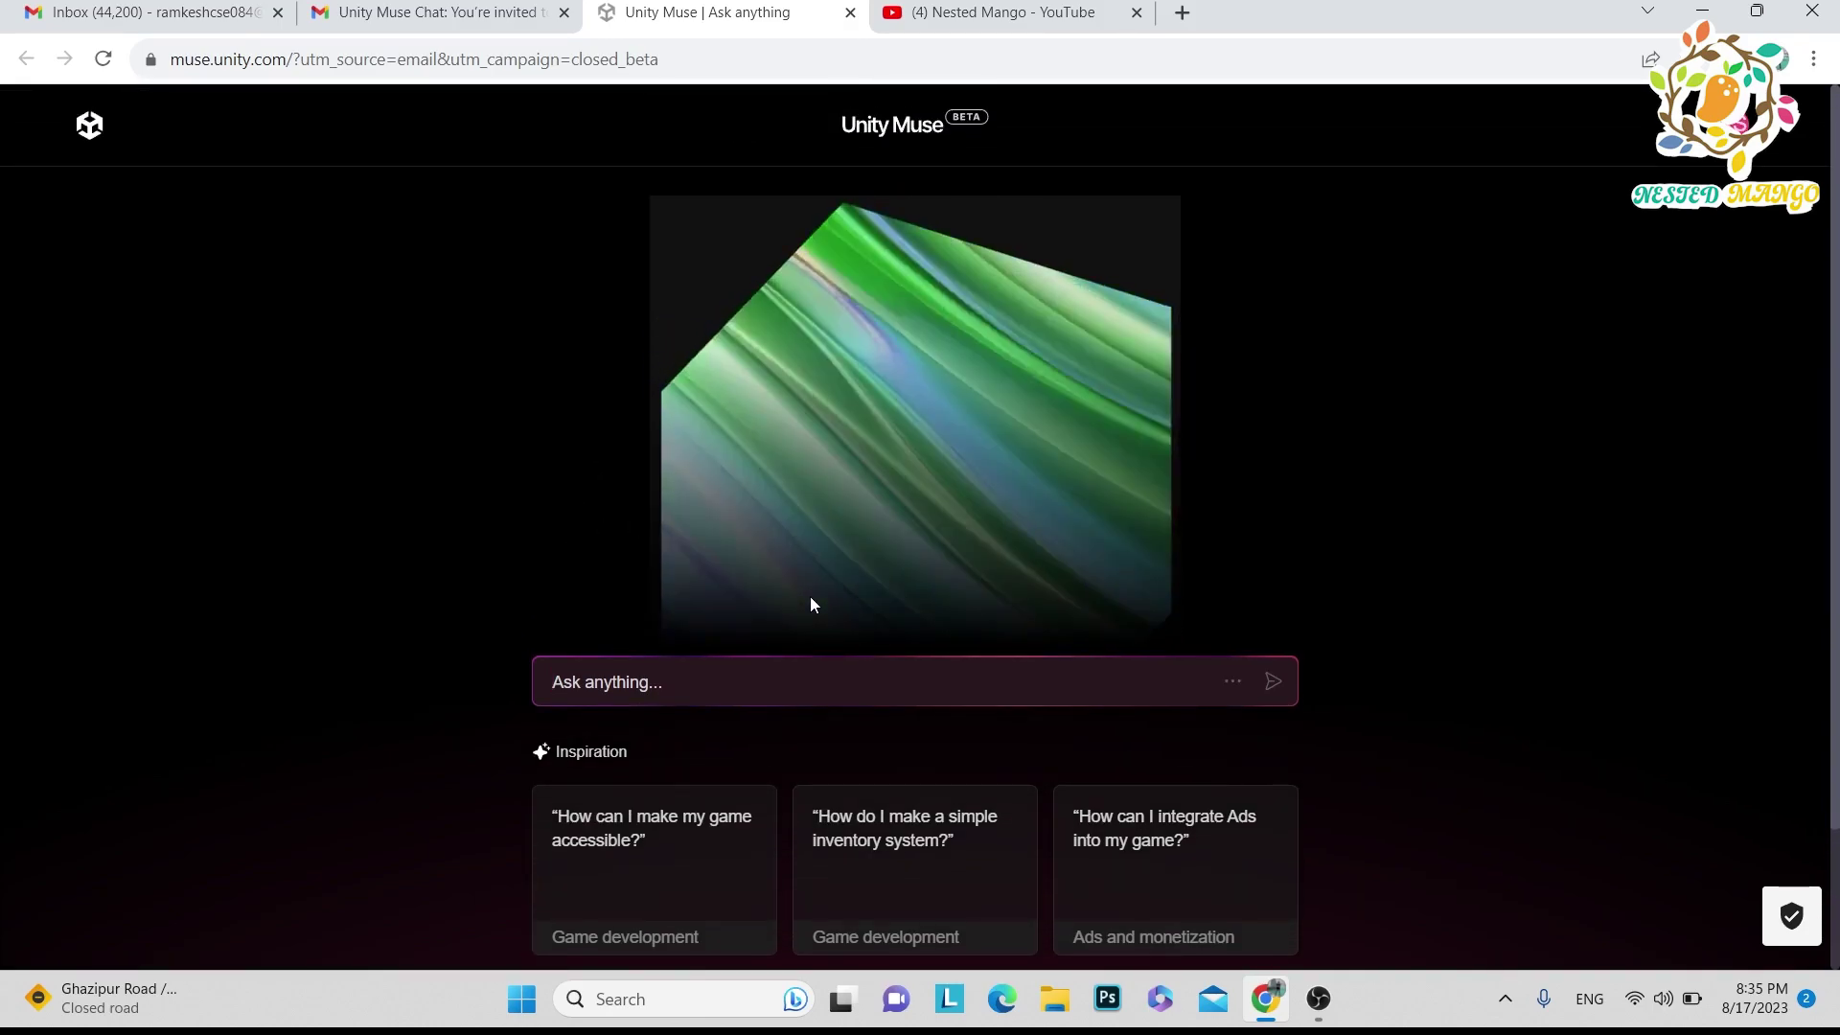
scroll(617, 810, "down", 2)
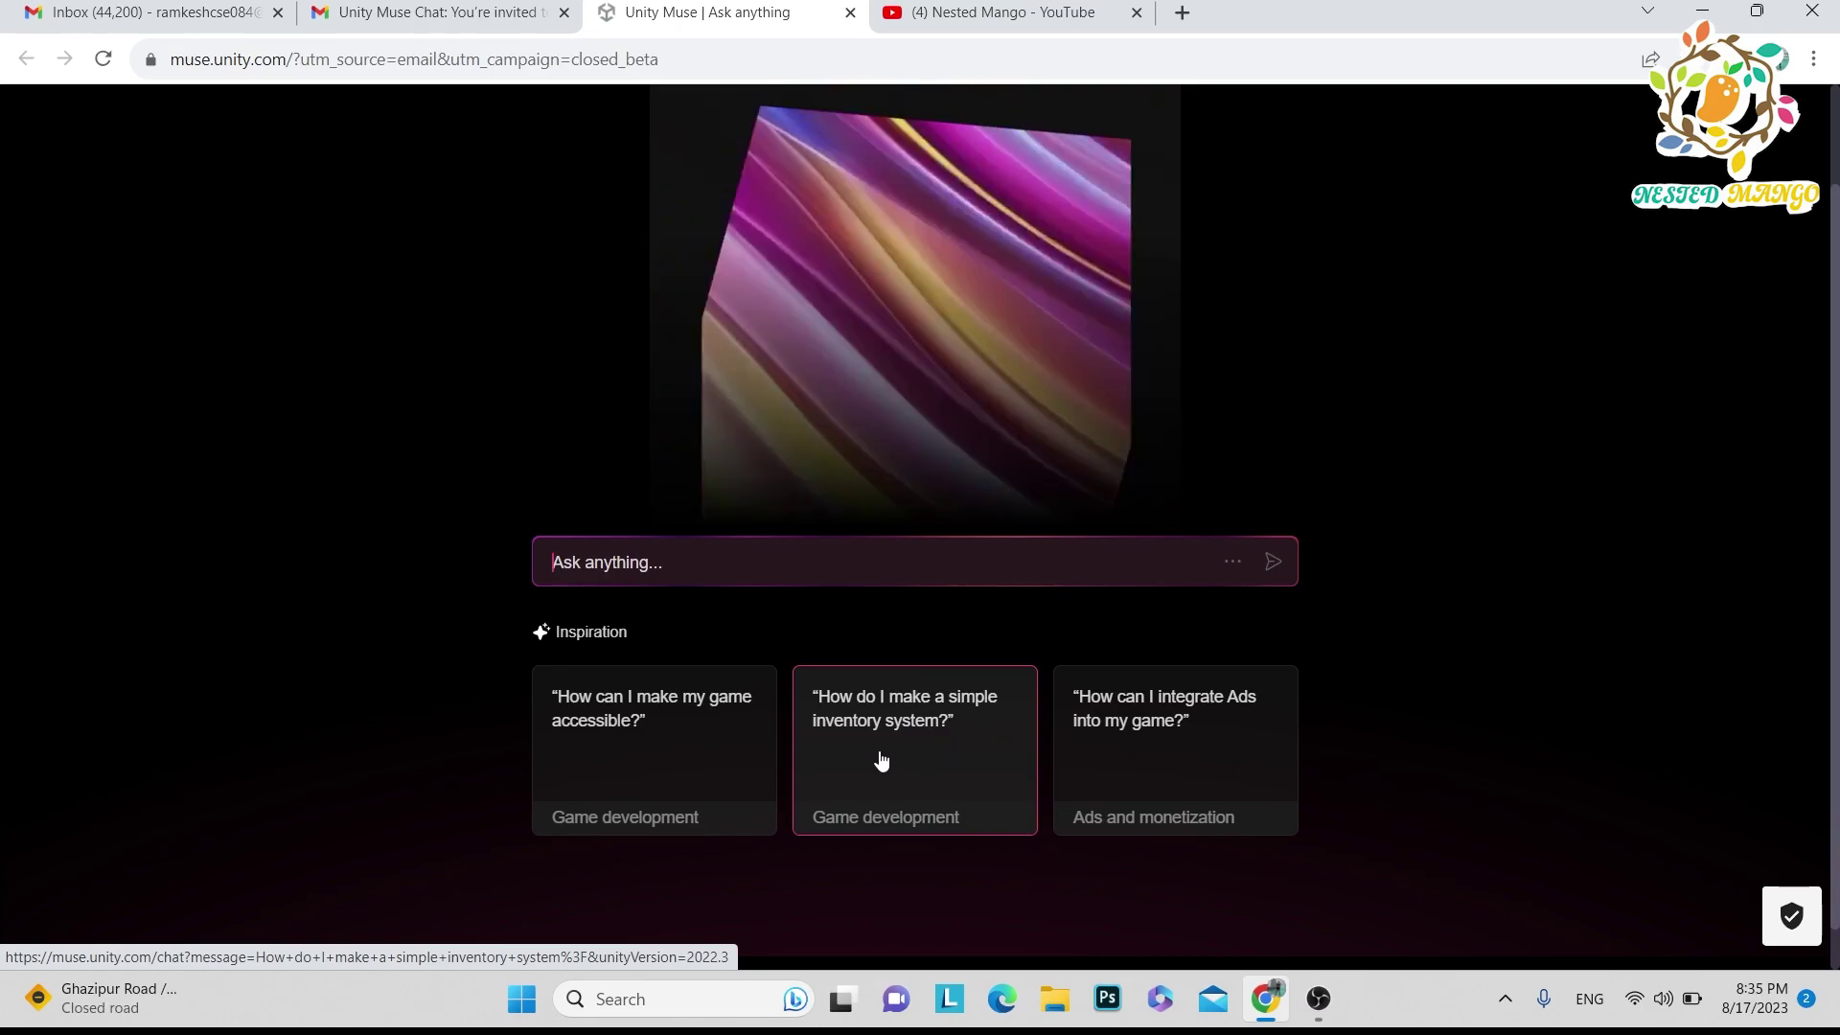
scroll(679, 683, "up", 2)
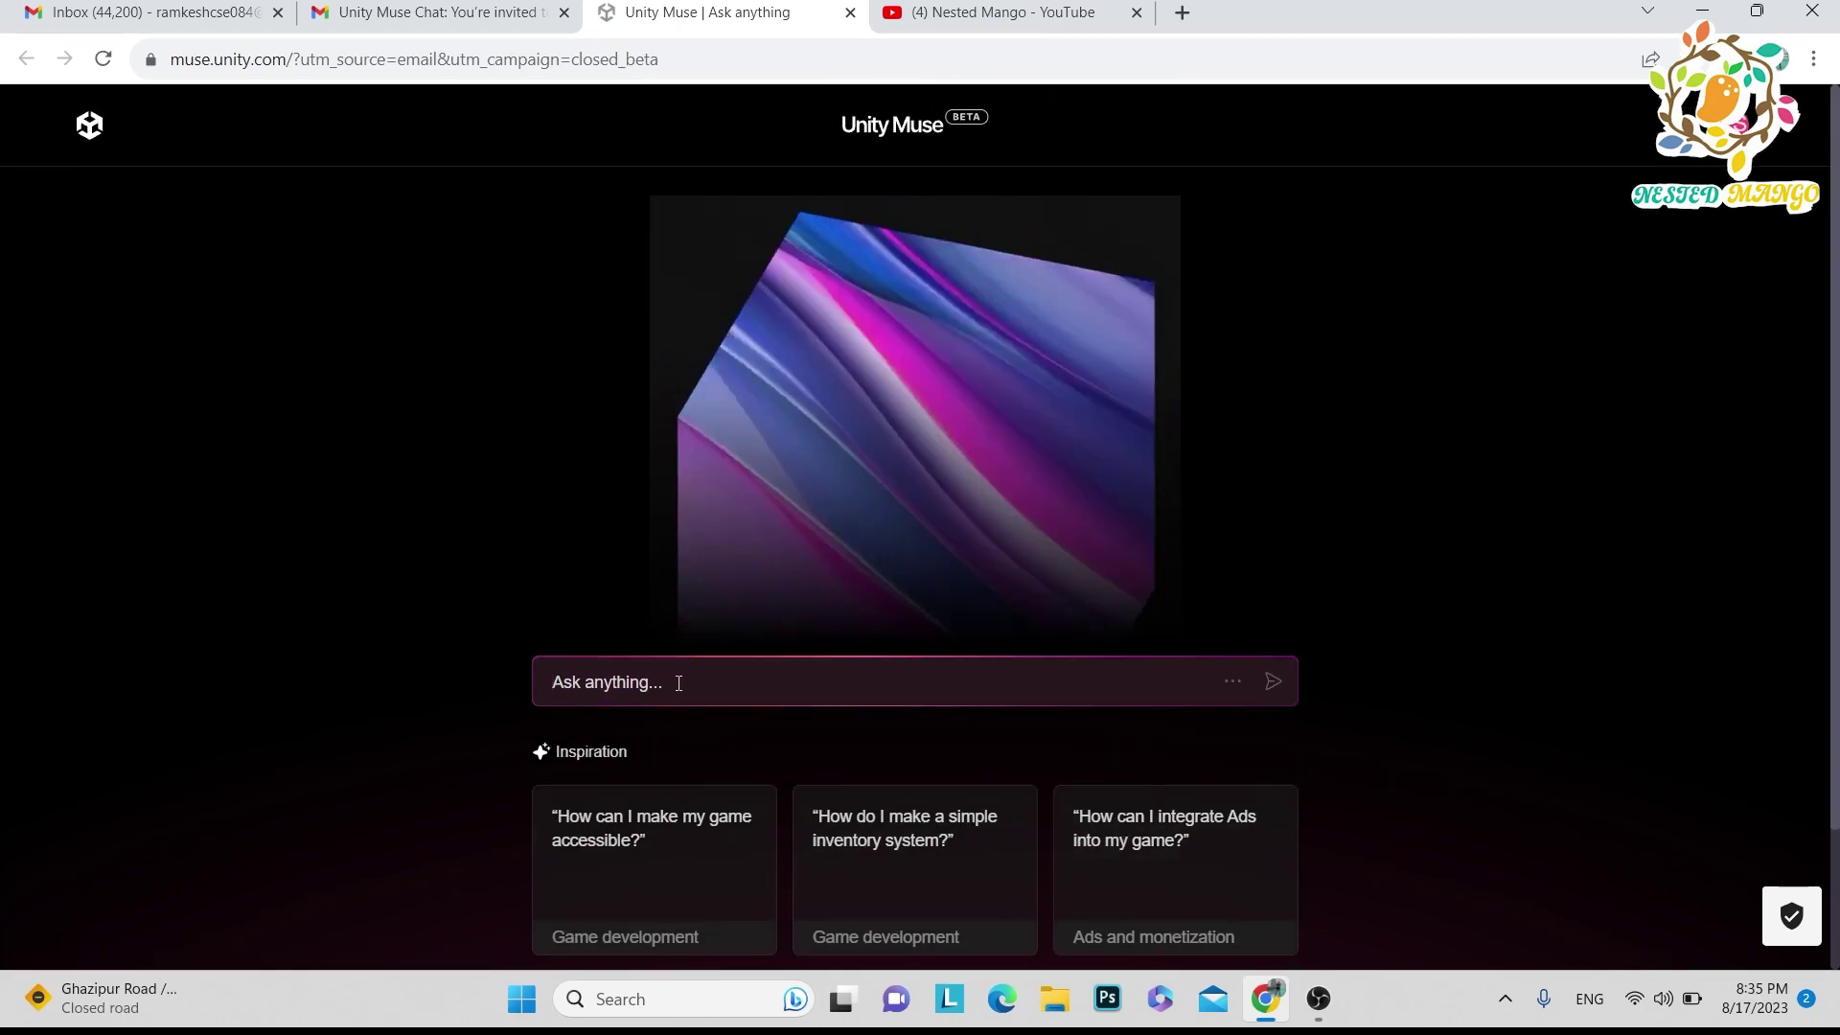
type("Code to move a cube point A to point B ?")
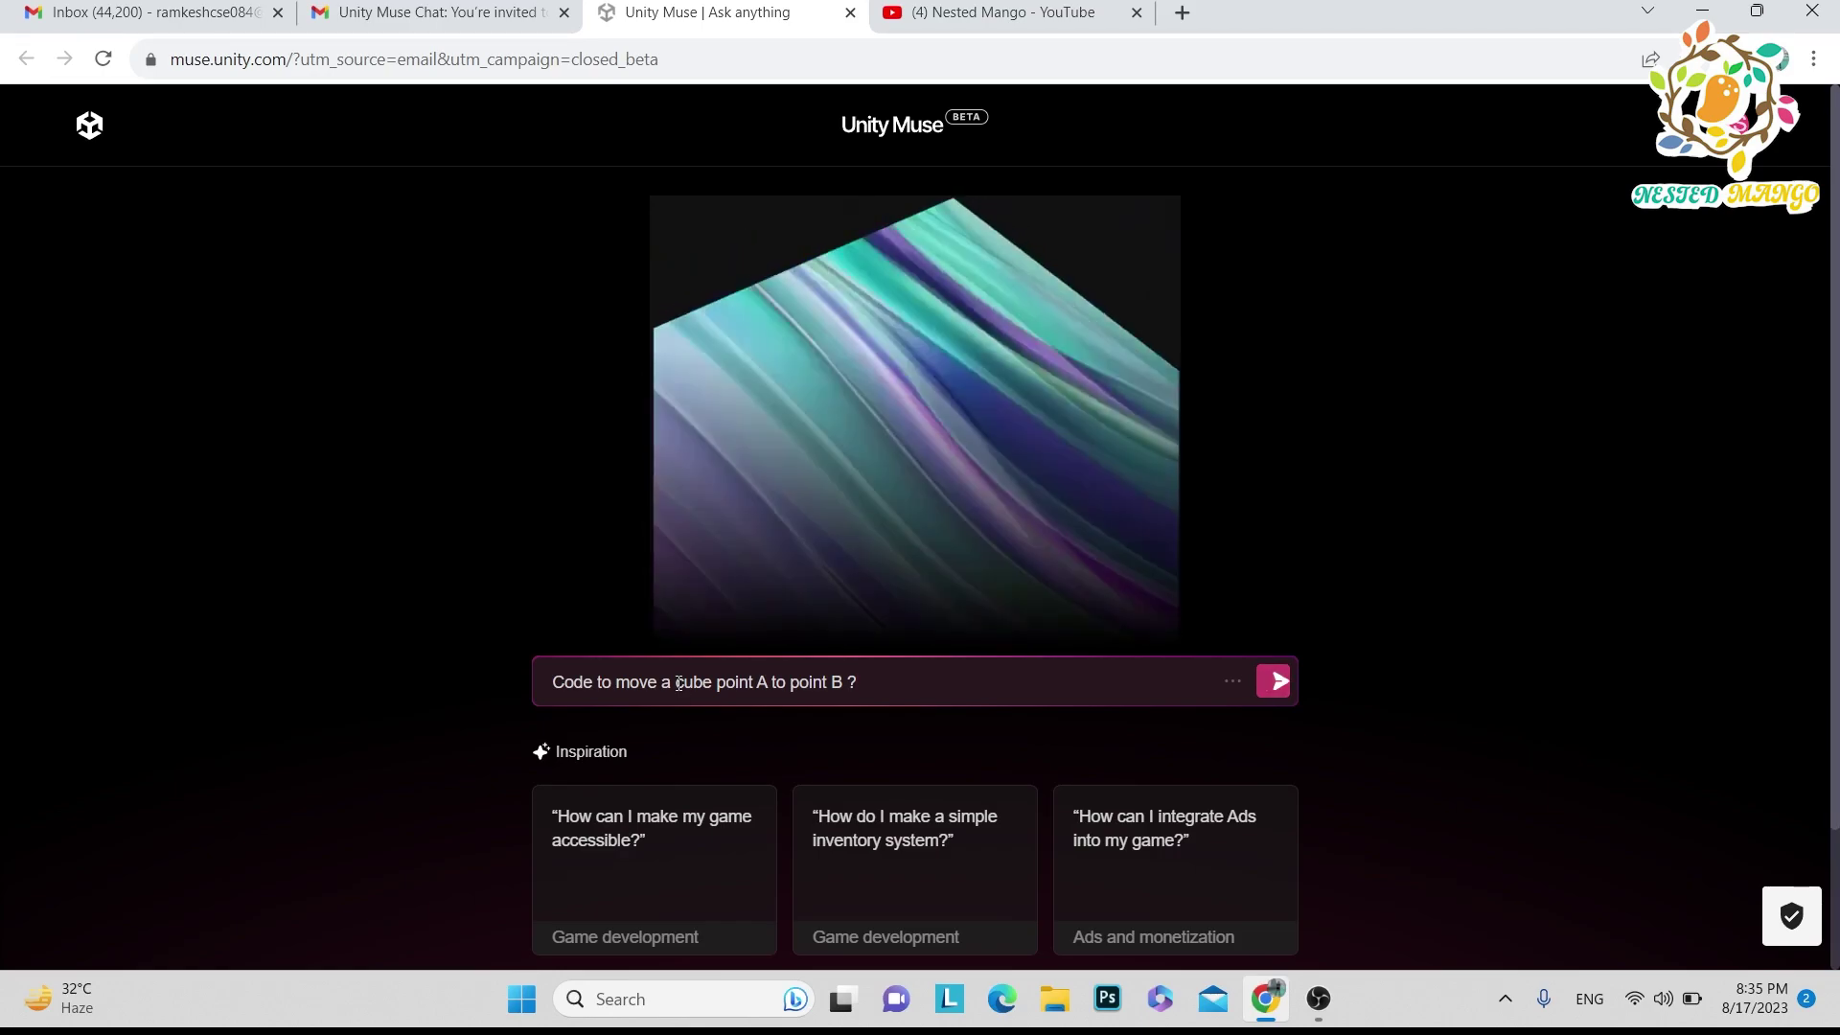
key("Return")
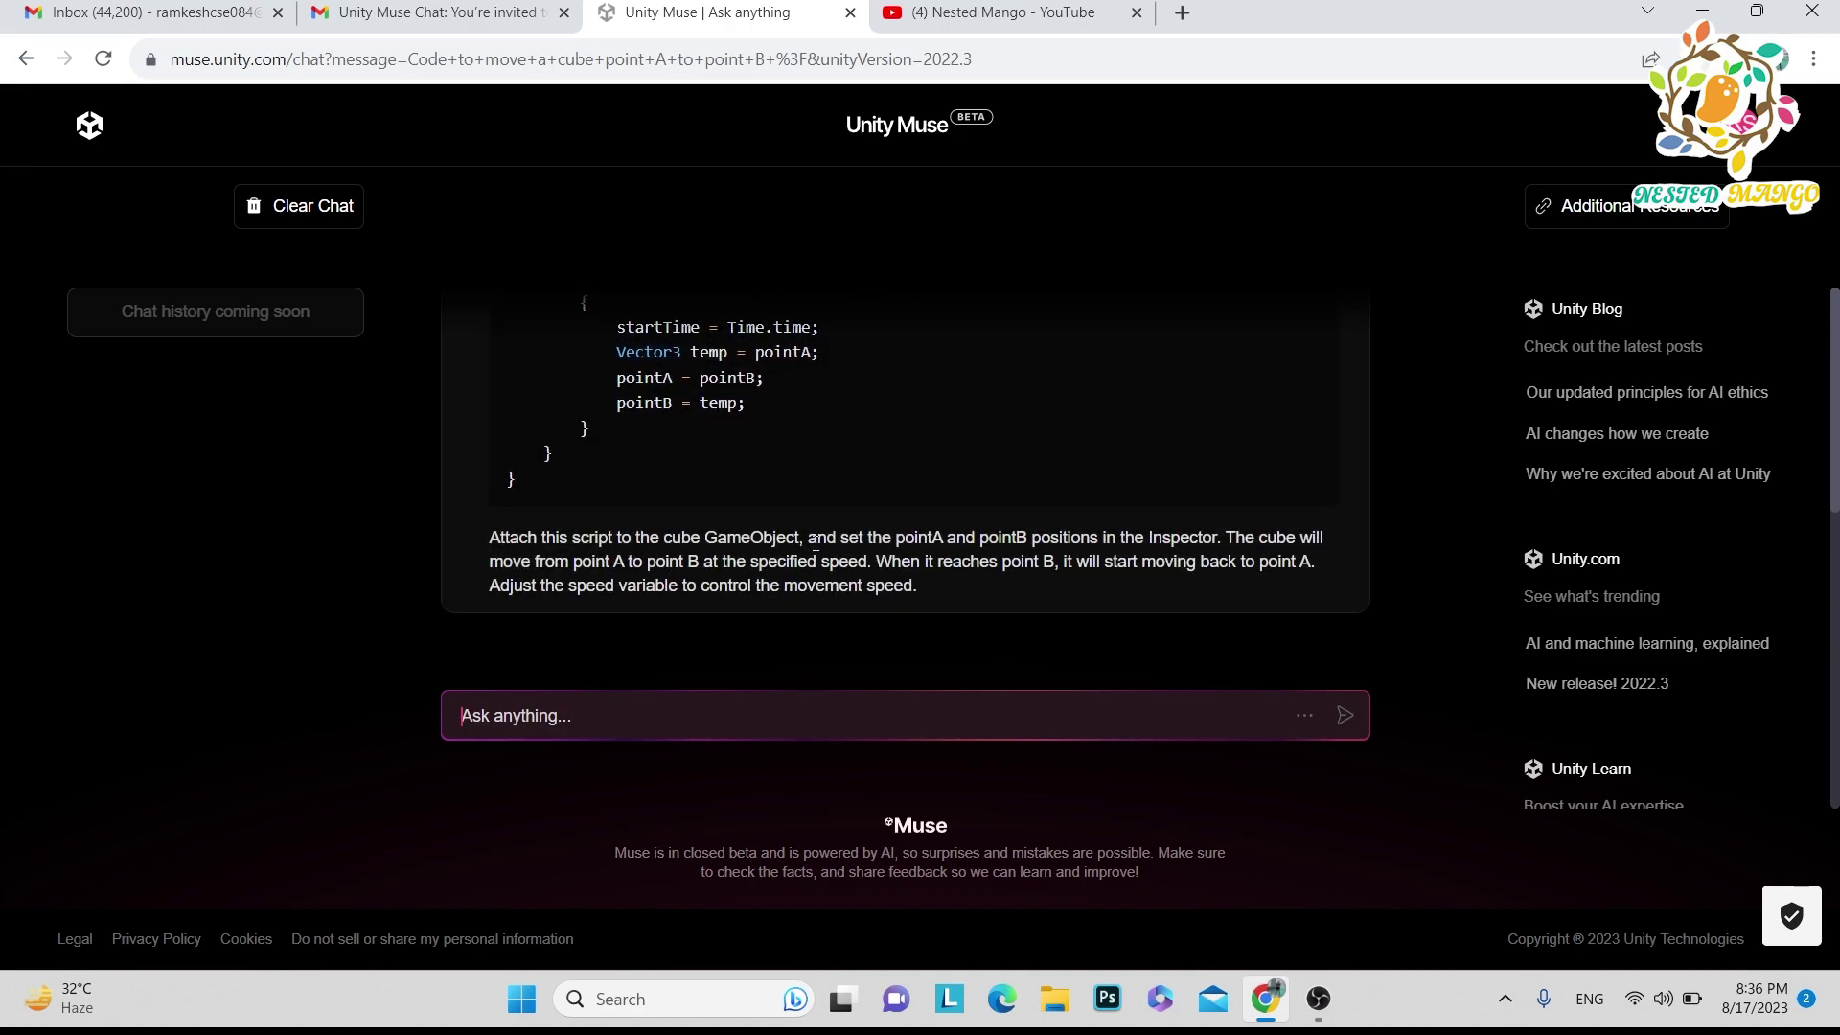
Skim Muse's whole answer, from the question and C# script to the closing instructions on attaching it.
scroll(863, 508, "up", 10)
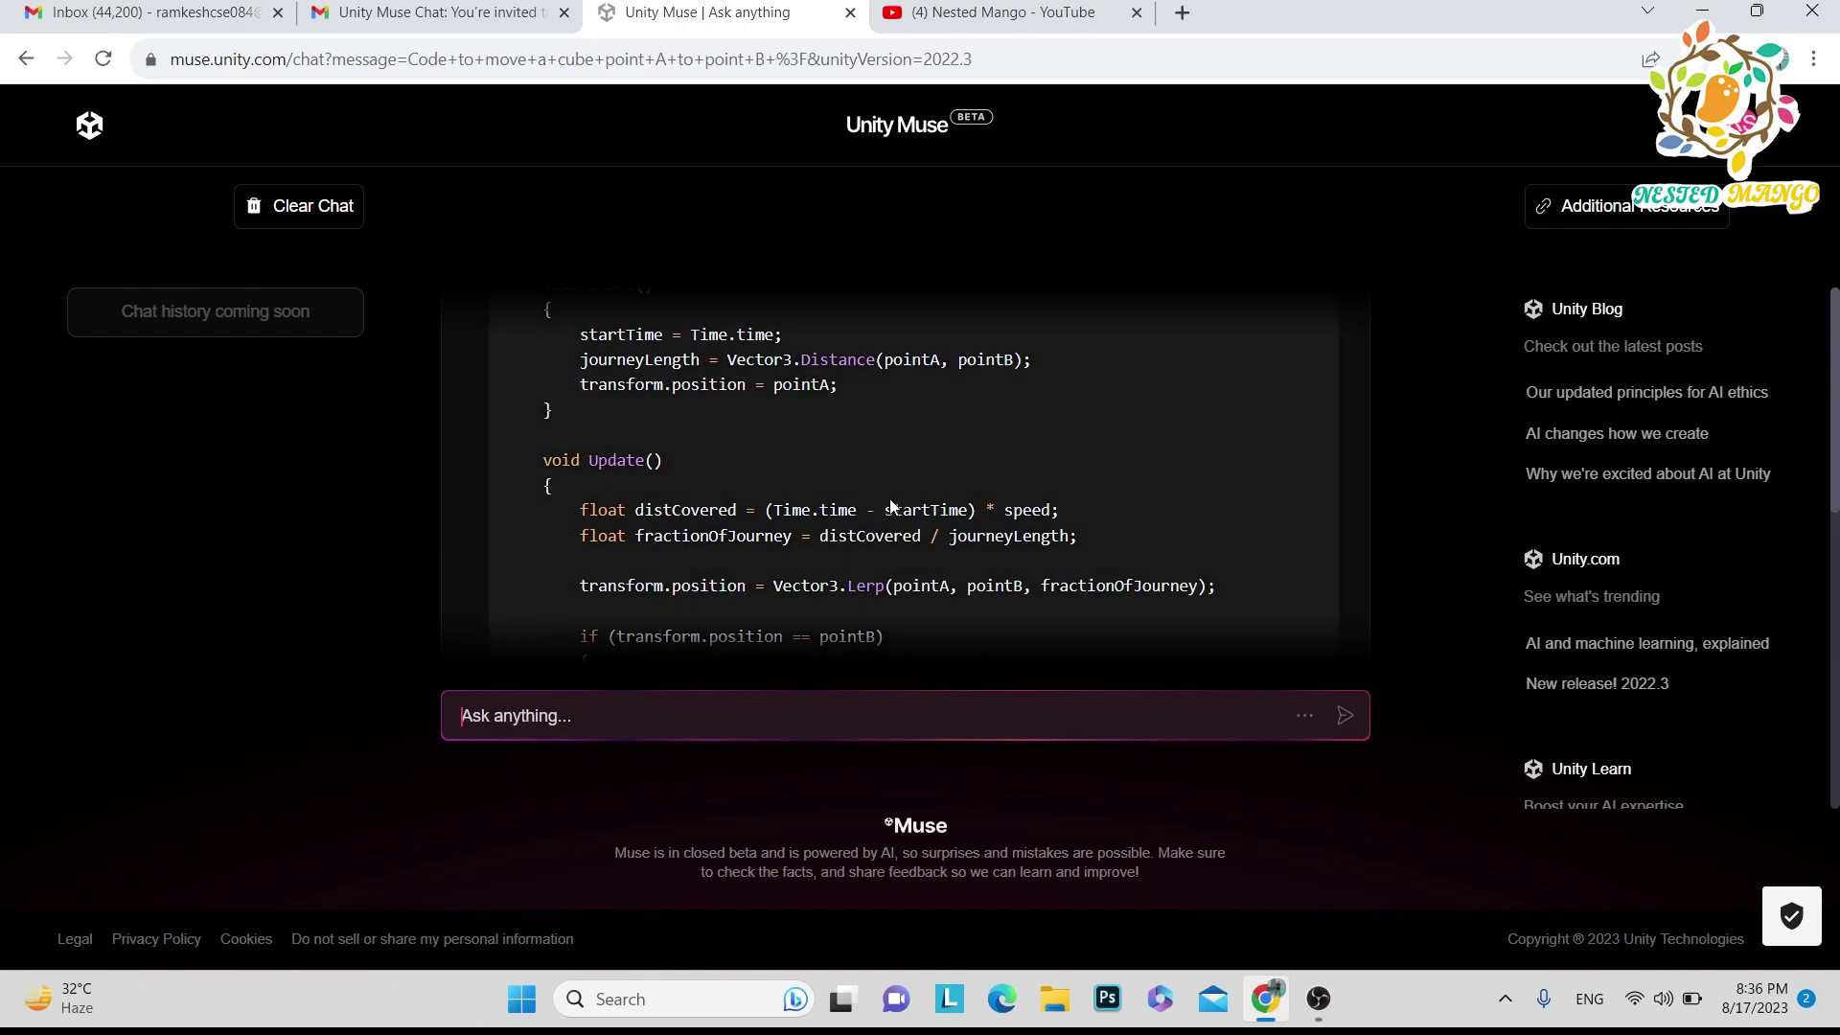
scroll(932, 475, "down", 3)
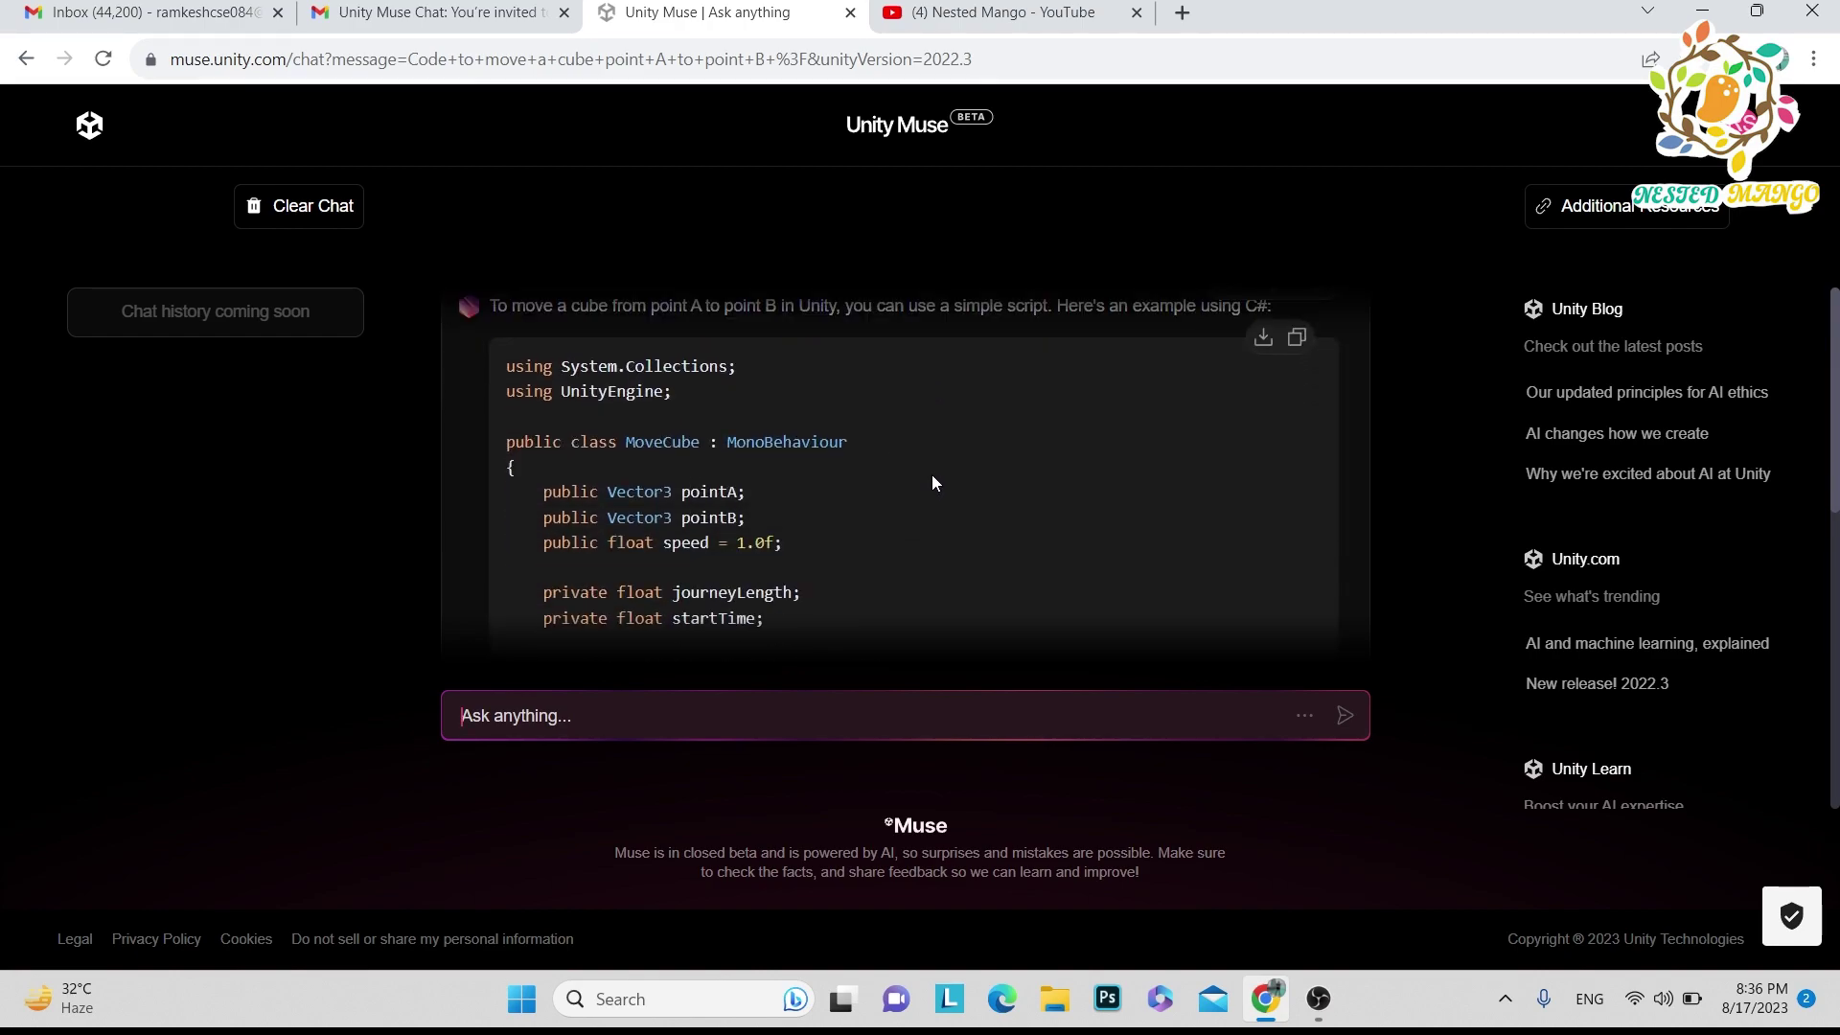
scroll(934, 482, "up", 3)
scroll(934, 482, "down", 1)
scroll(935, 489, "up", 1)
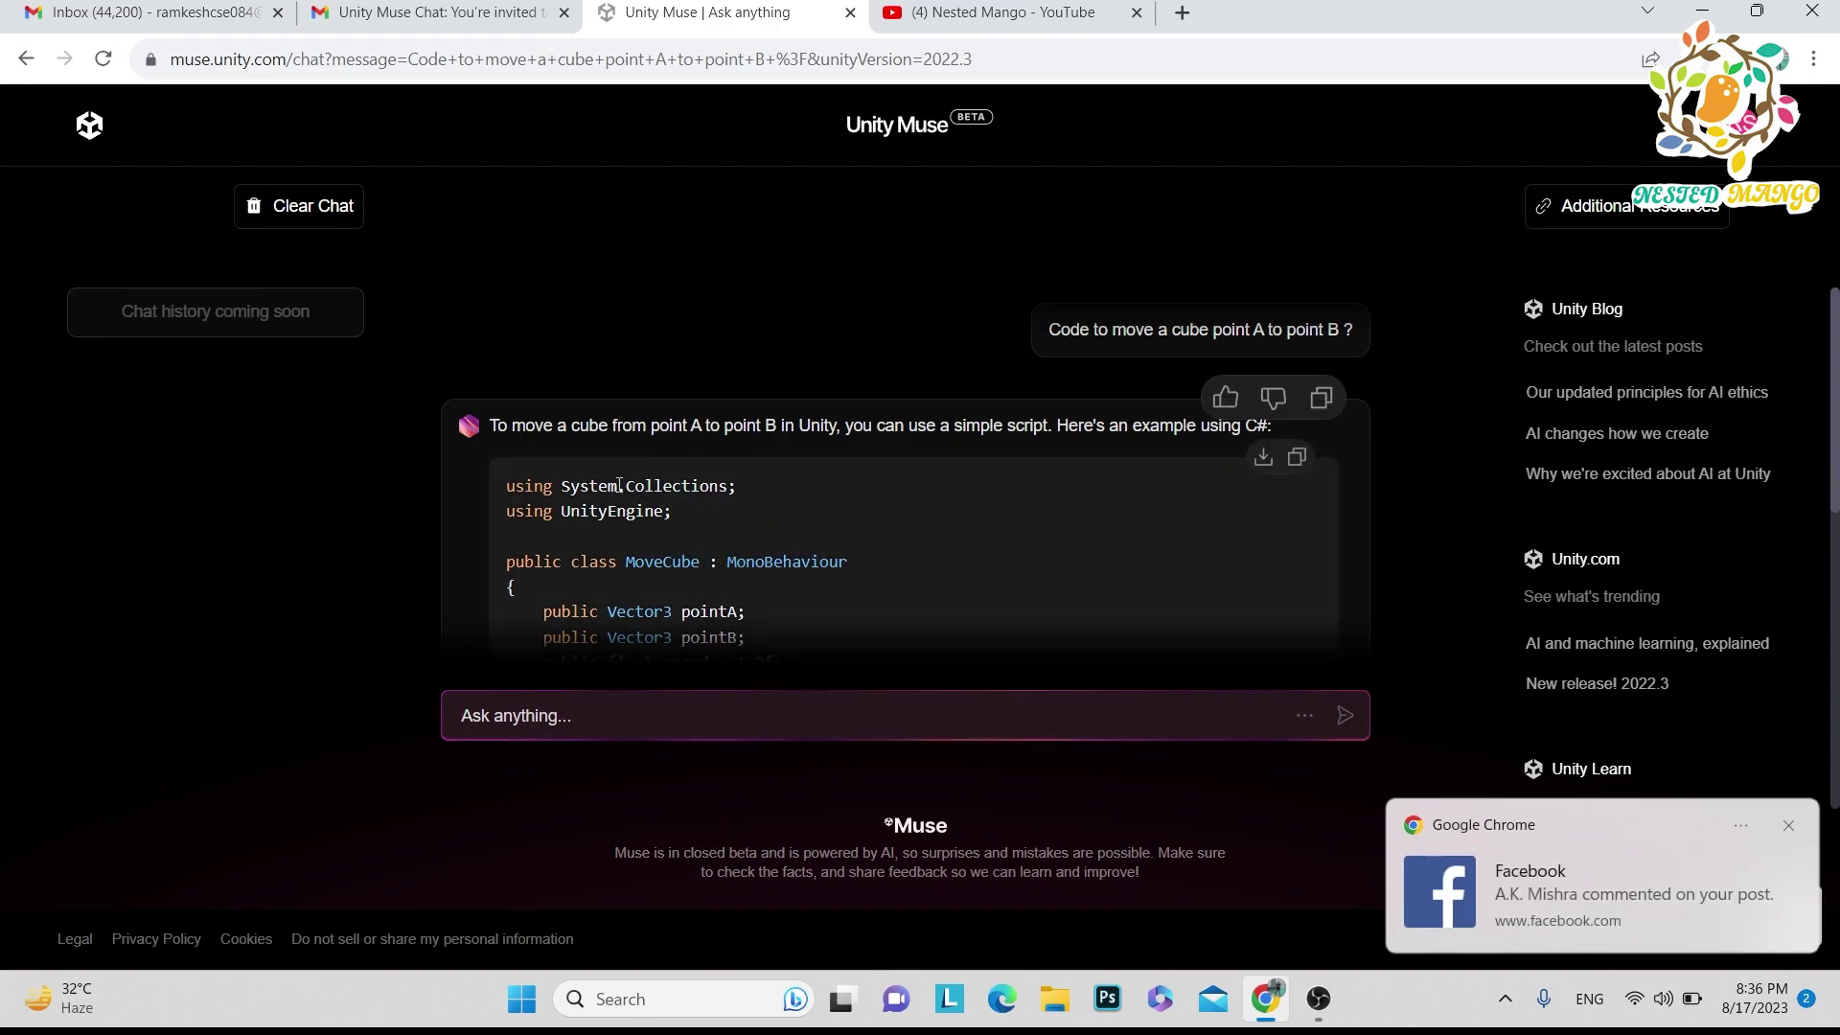
scroll(671, 478, "down", 1)
scroll(675, 471, "up", 1)
scroll(847, 486, "down", 1)
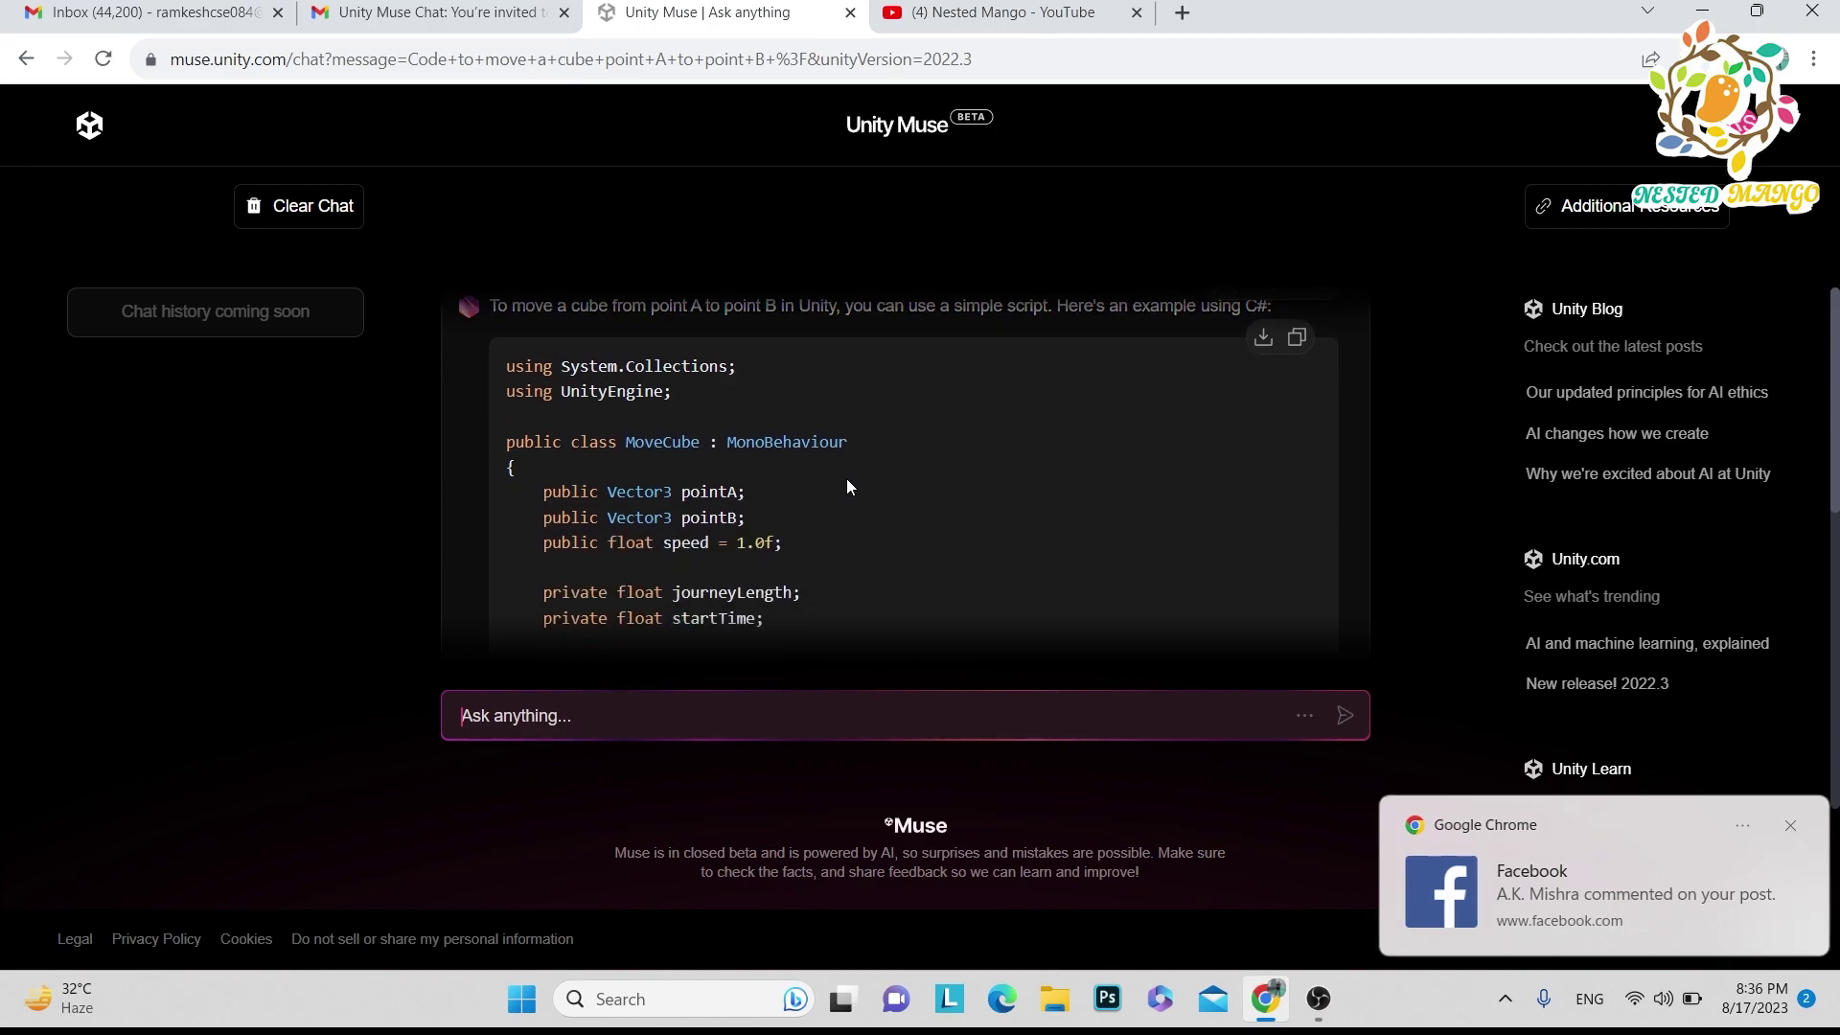
scroll(847, 486, "up", 1)
scroll(847, 486, "down", 2)
scroll(847, 489, "down", 6)
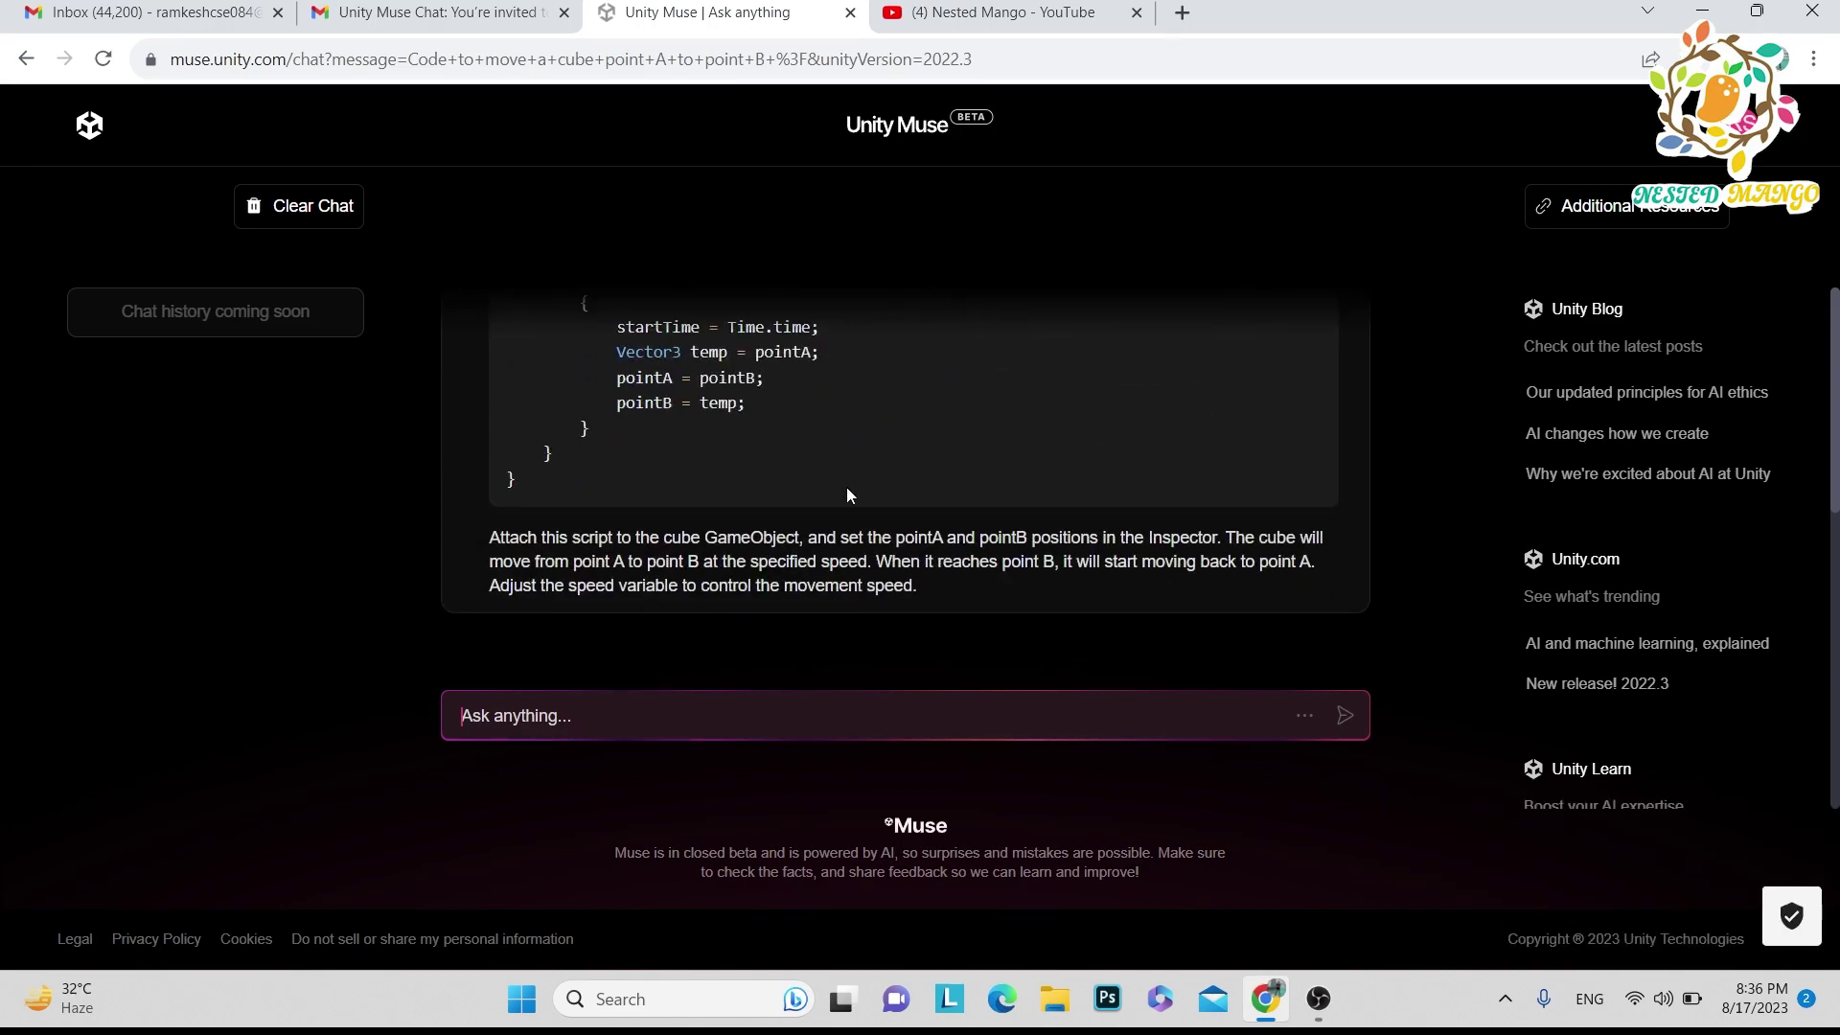
scroll(847, 493, "up", 7)
scroll(847, 490, "up", 2)
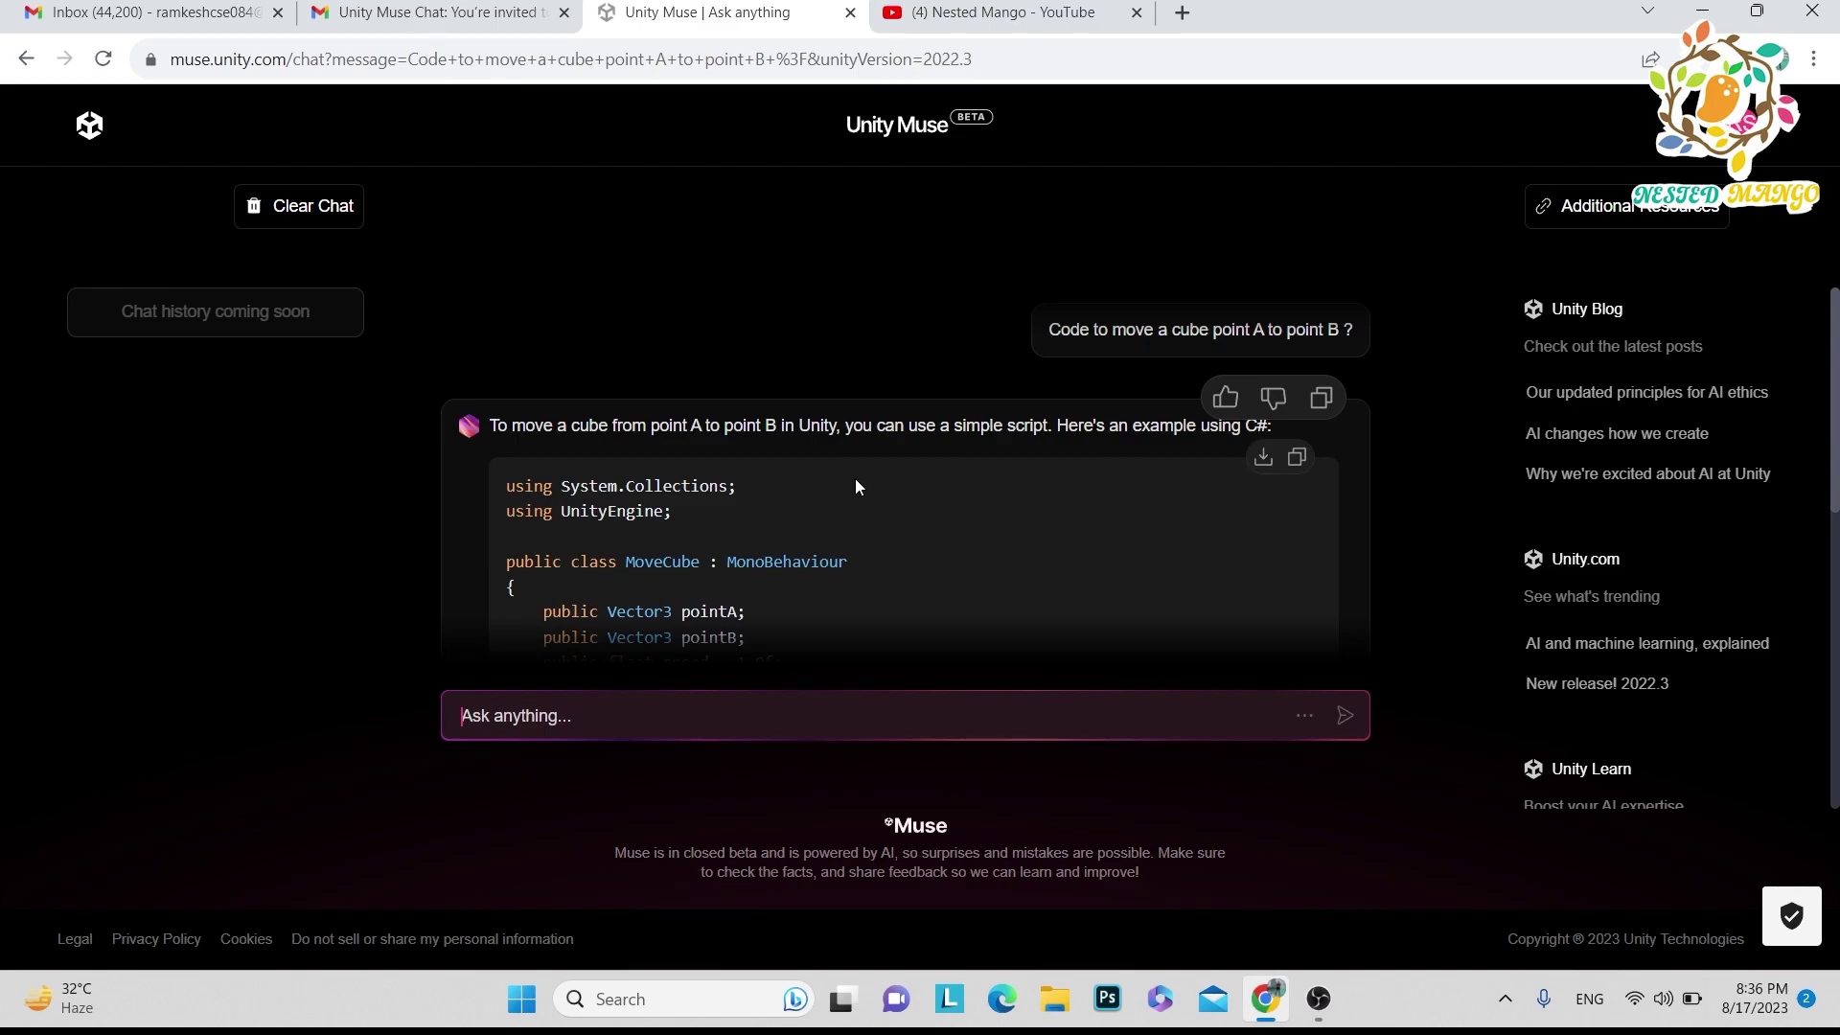
scroll(856, 487, "down", 5)
scroll(858, 490, "up", 4)
scroll(856, 489, "up", 1)
scroll(856, 490, "down", 2)
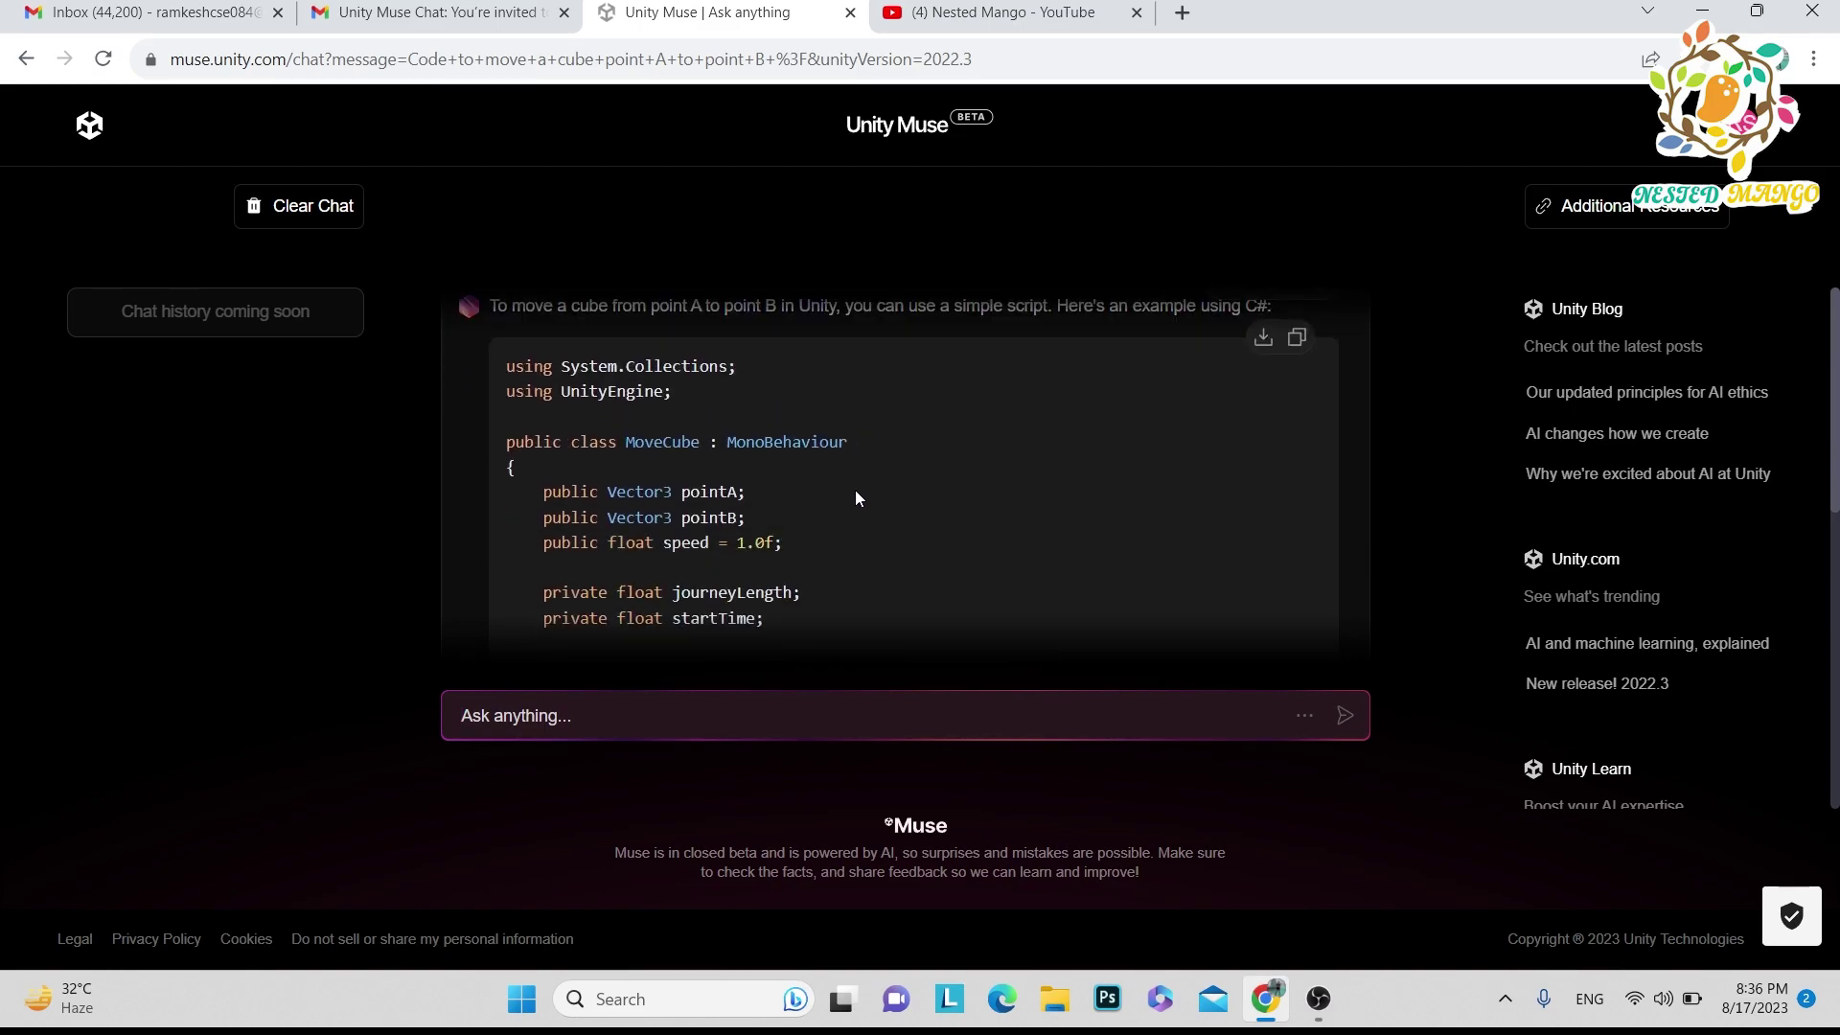
scroll(856, 491, "up", 1)
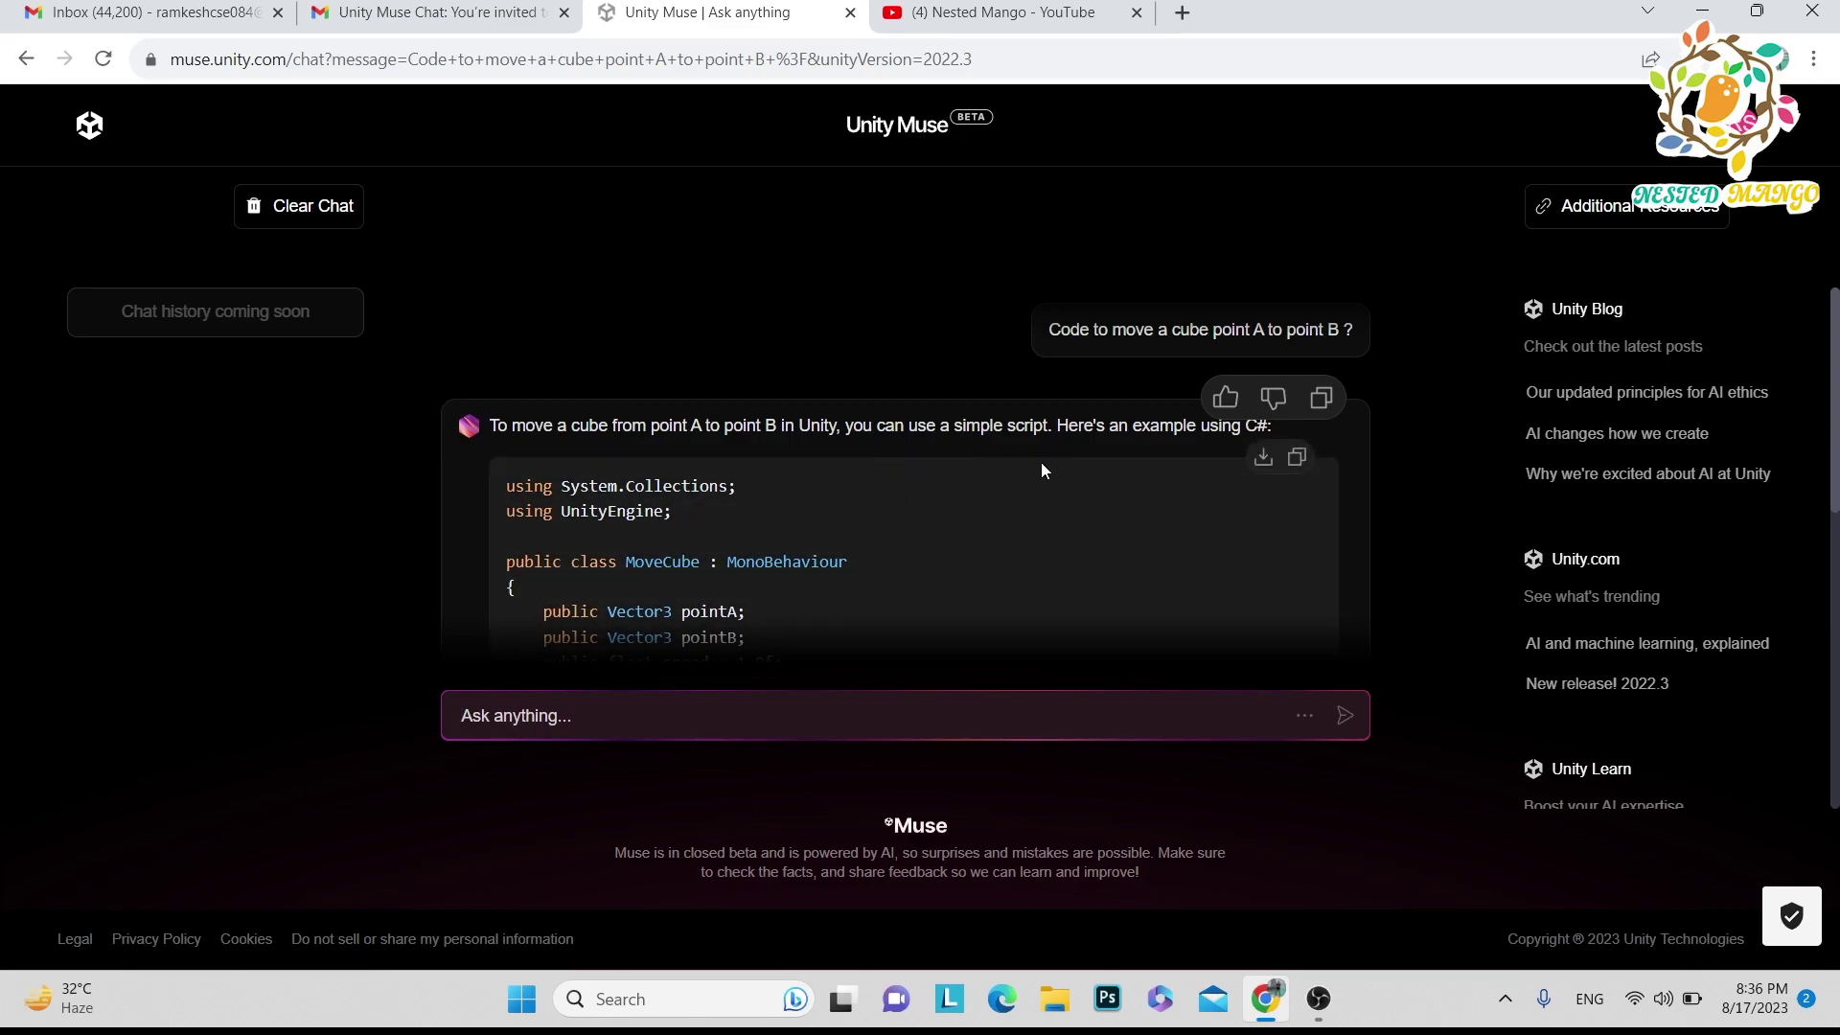
Examine the MoveCube script's variables, Start method and Update method, focusing on the Vector3.Lerp line that sets the position.
scroll(997, 490, "down", 1)
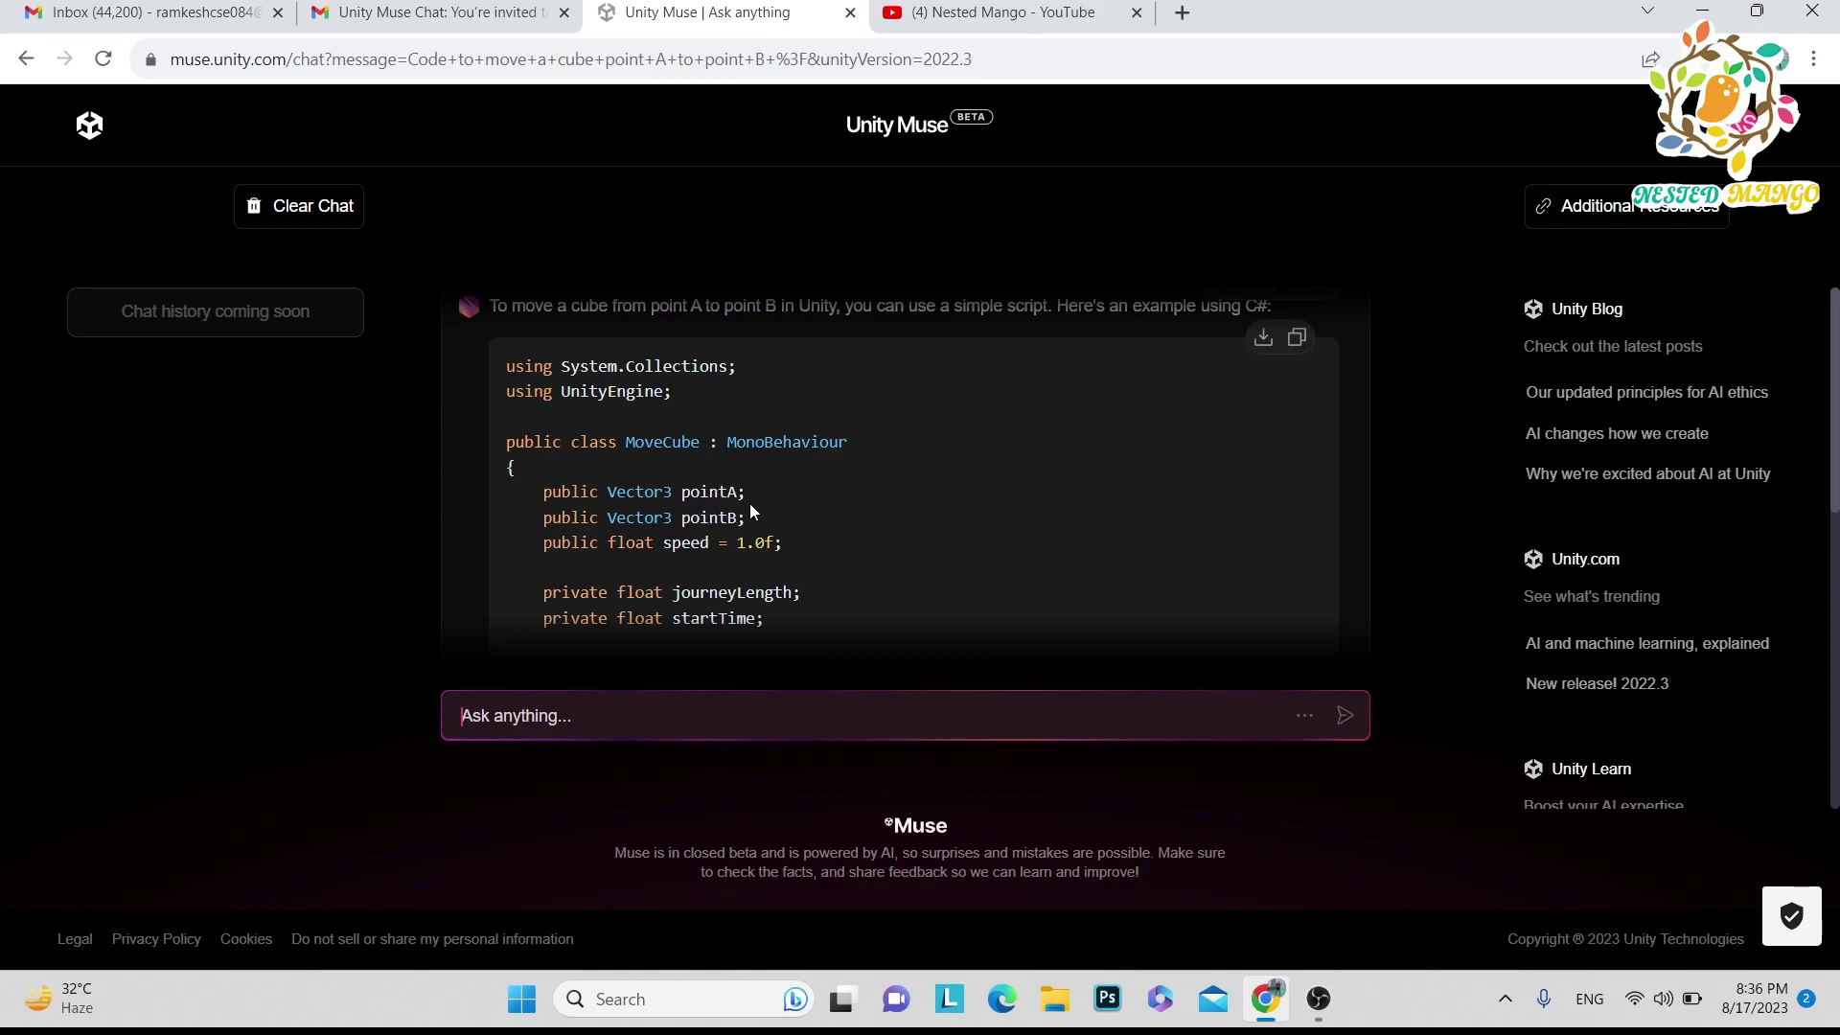
scroll(811, 529, "down", 2)
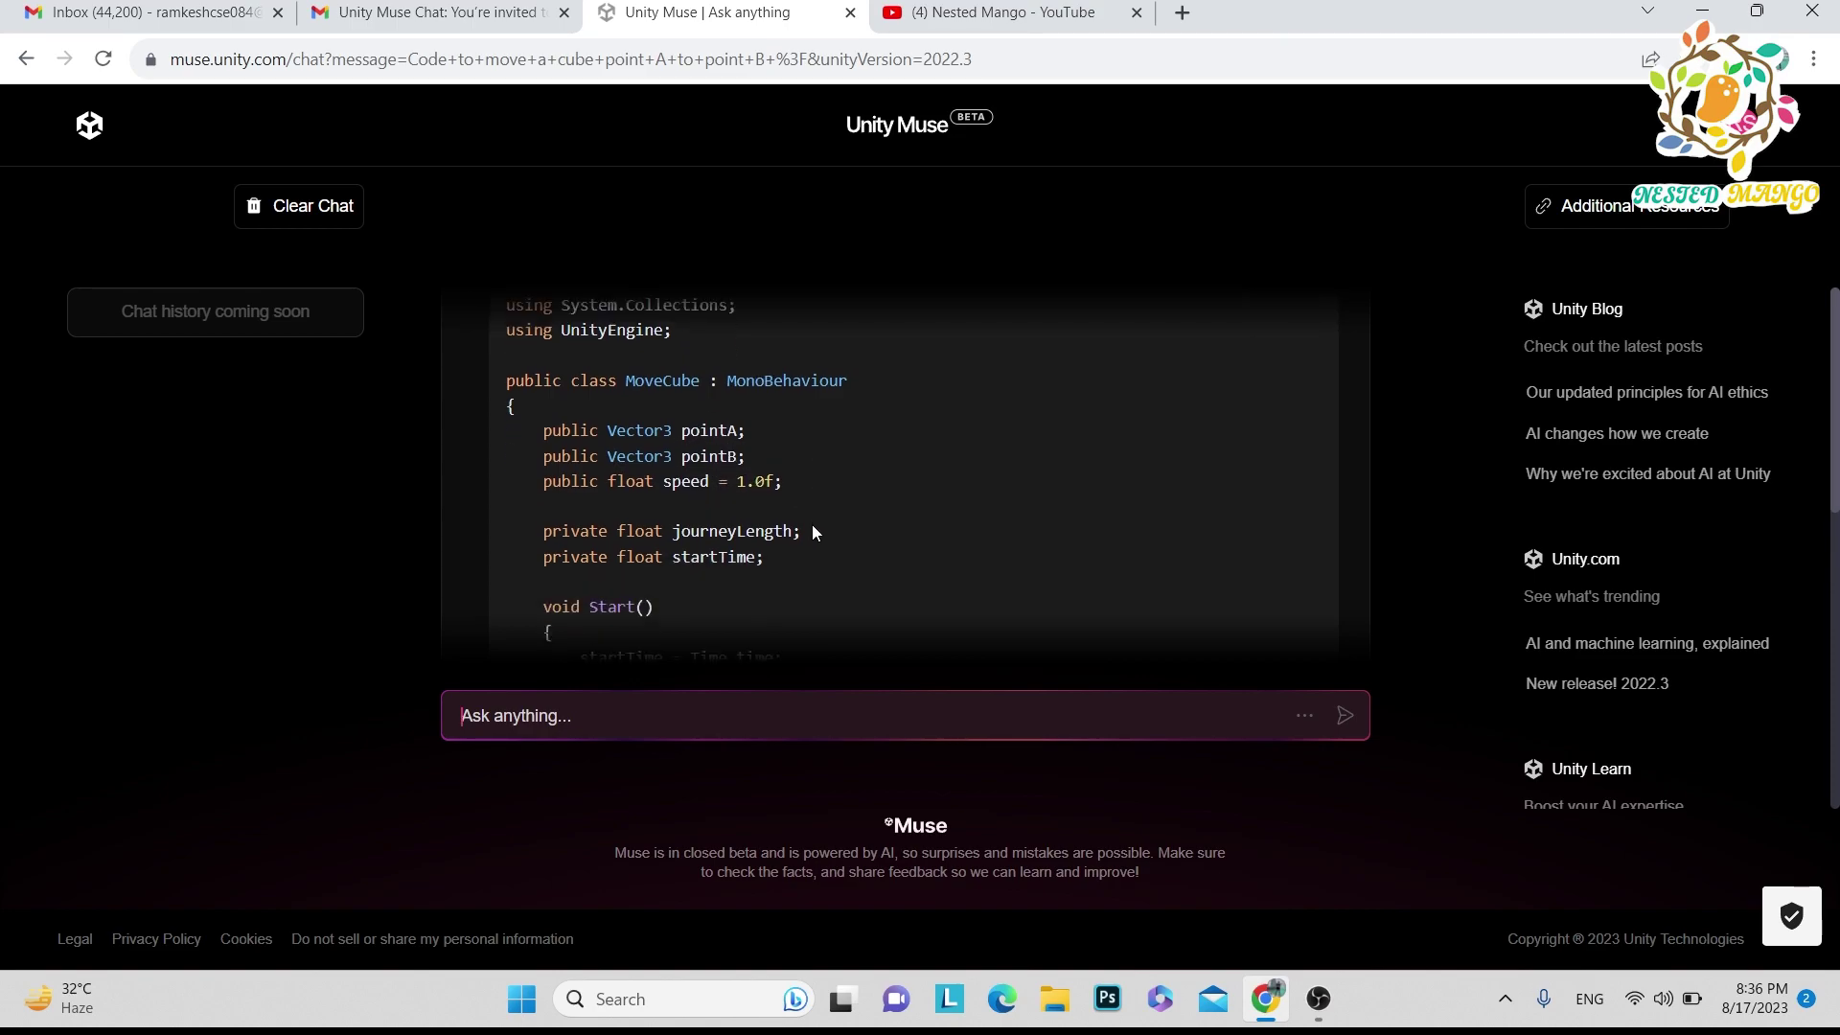
scroll(781, 500, "up", 1)
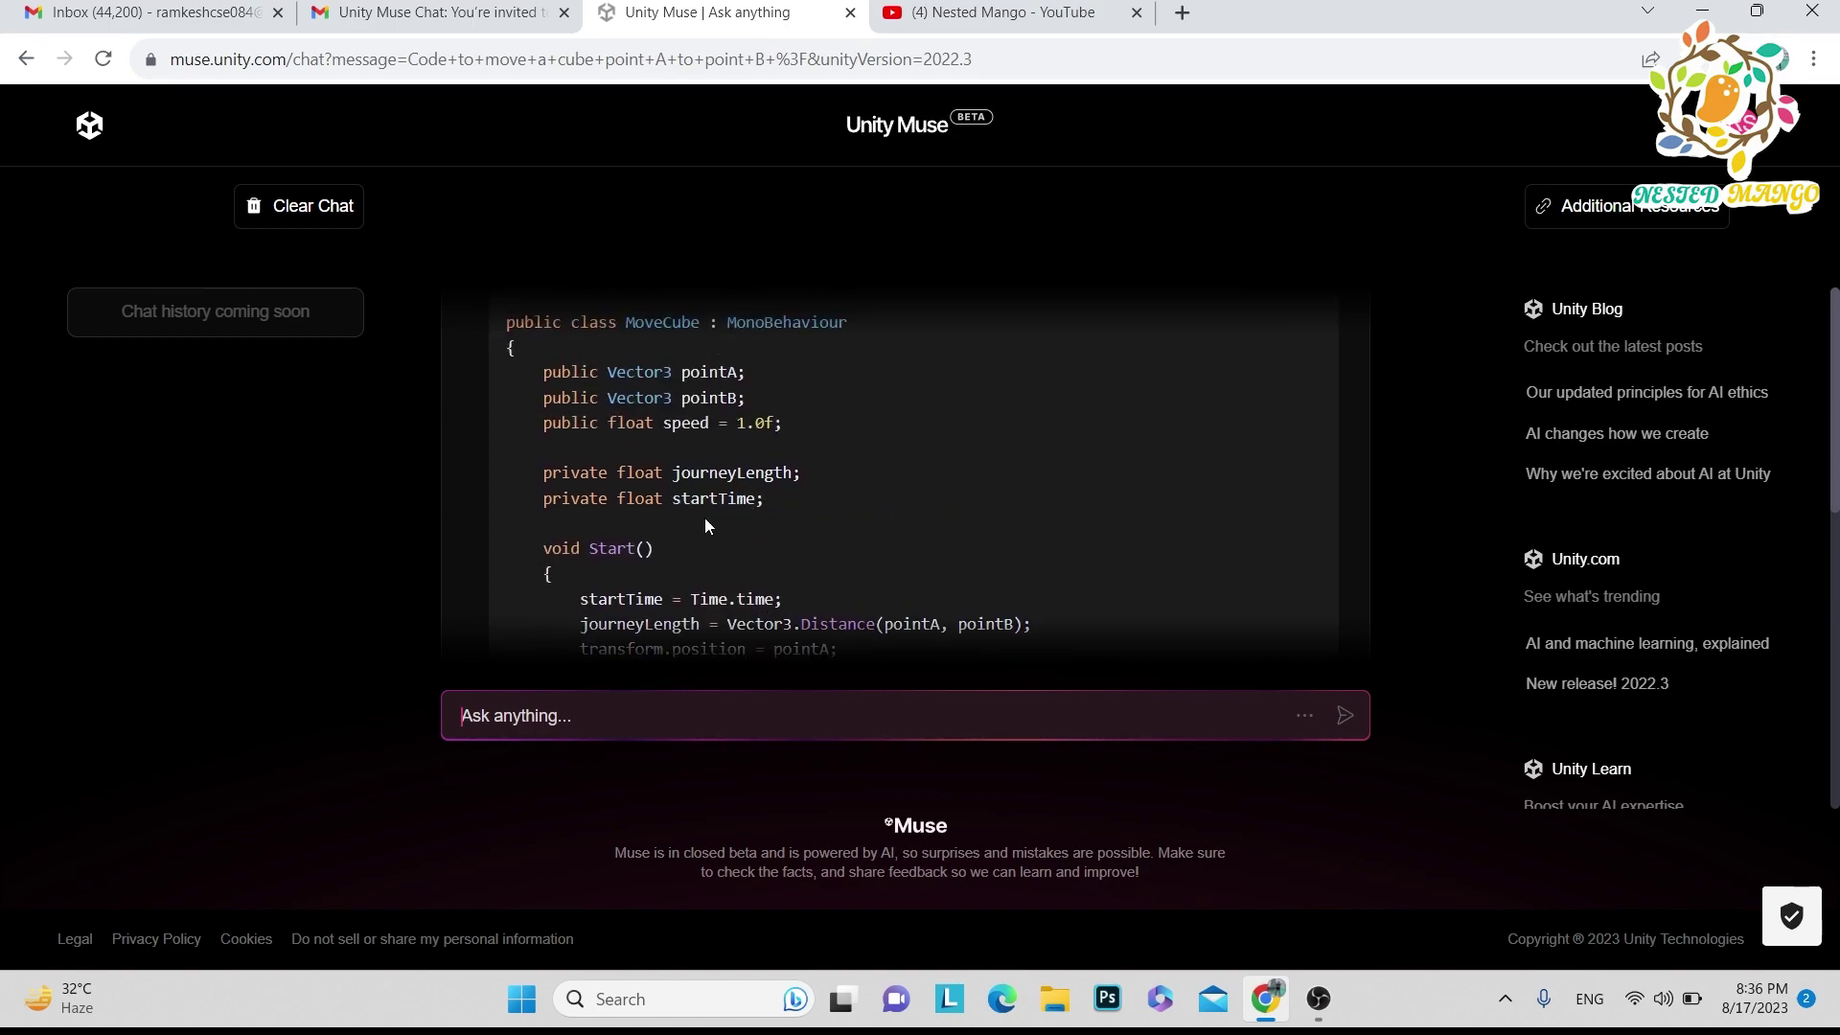
scroll(750, 508, "down", 1)
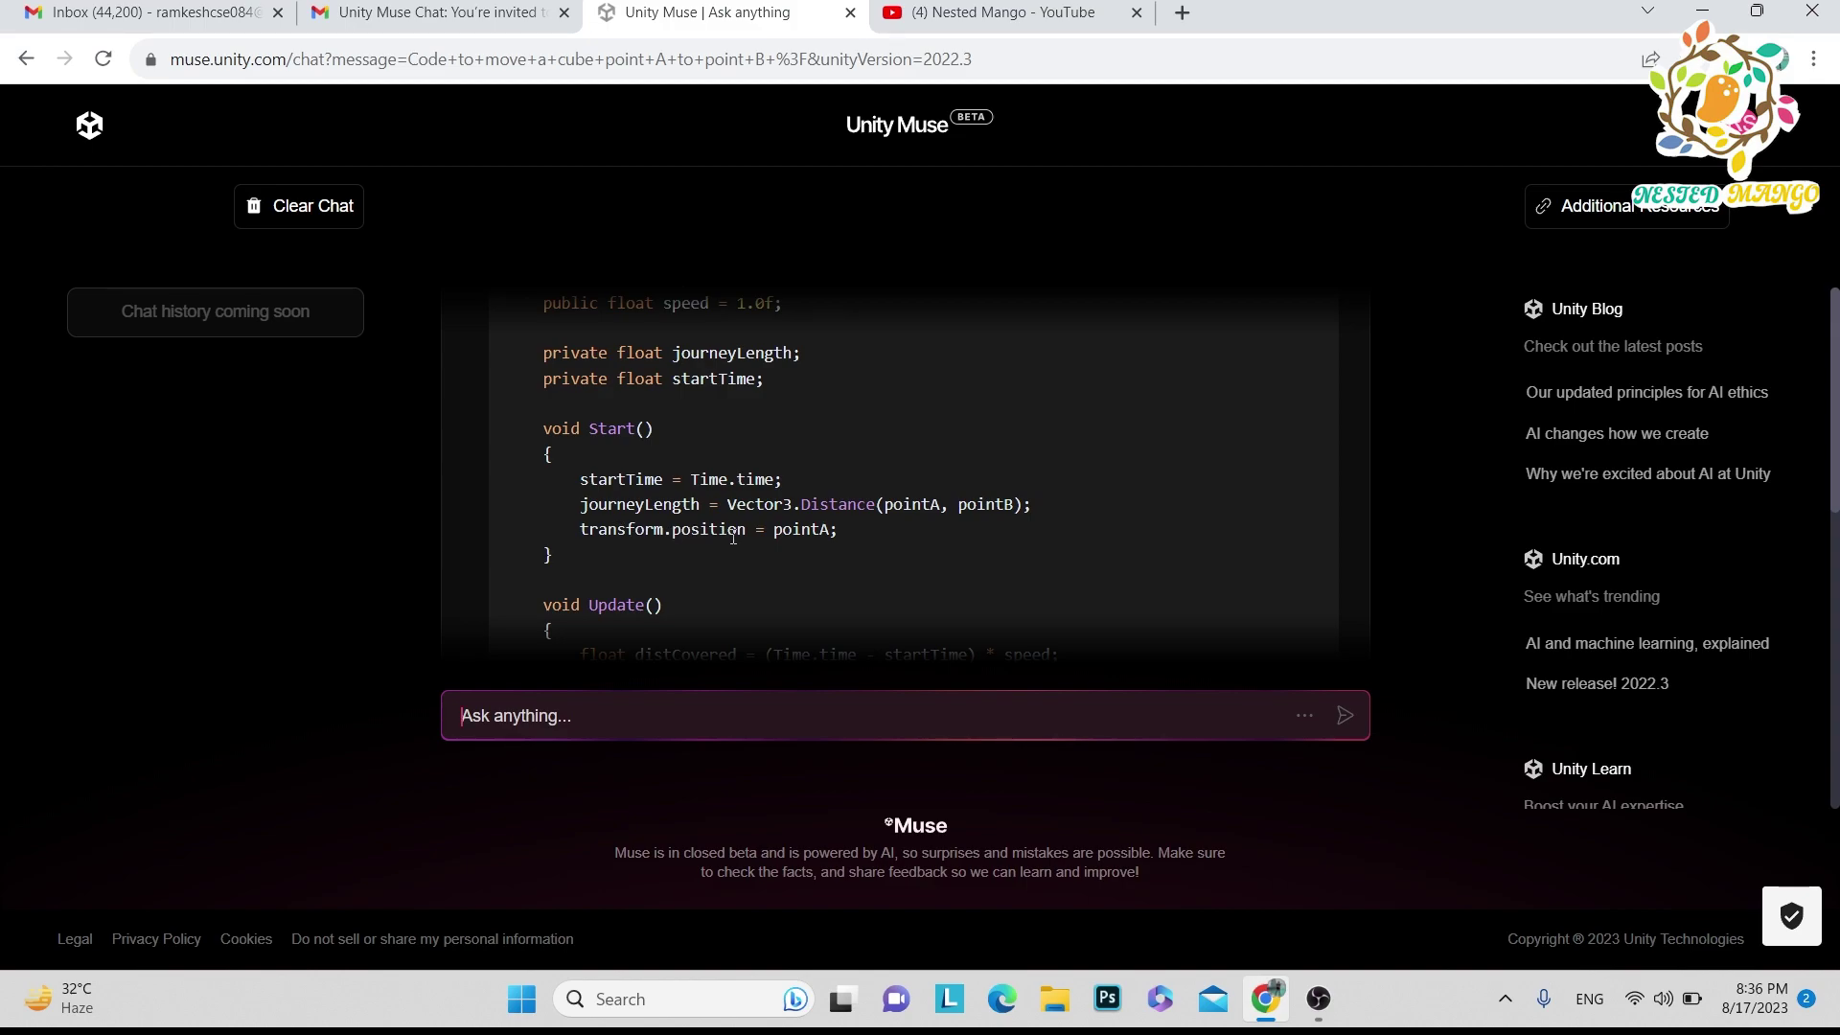
scroll(800, 539, "down", 1)
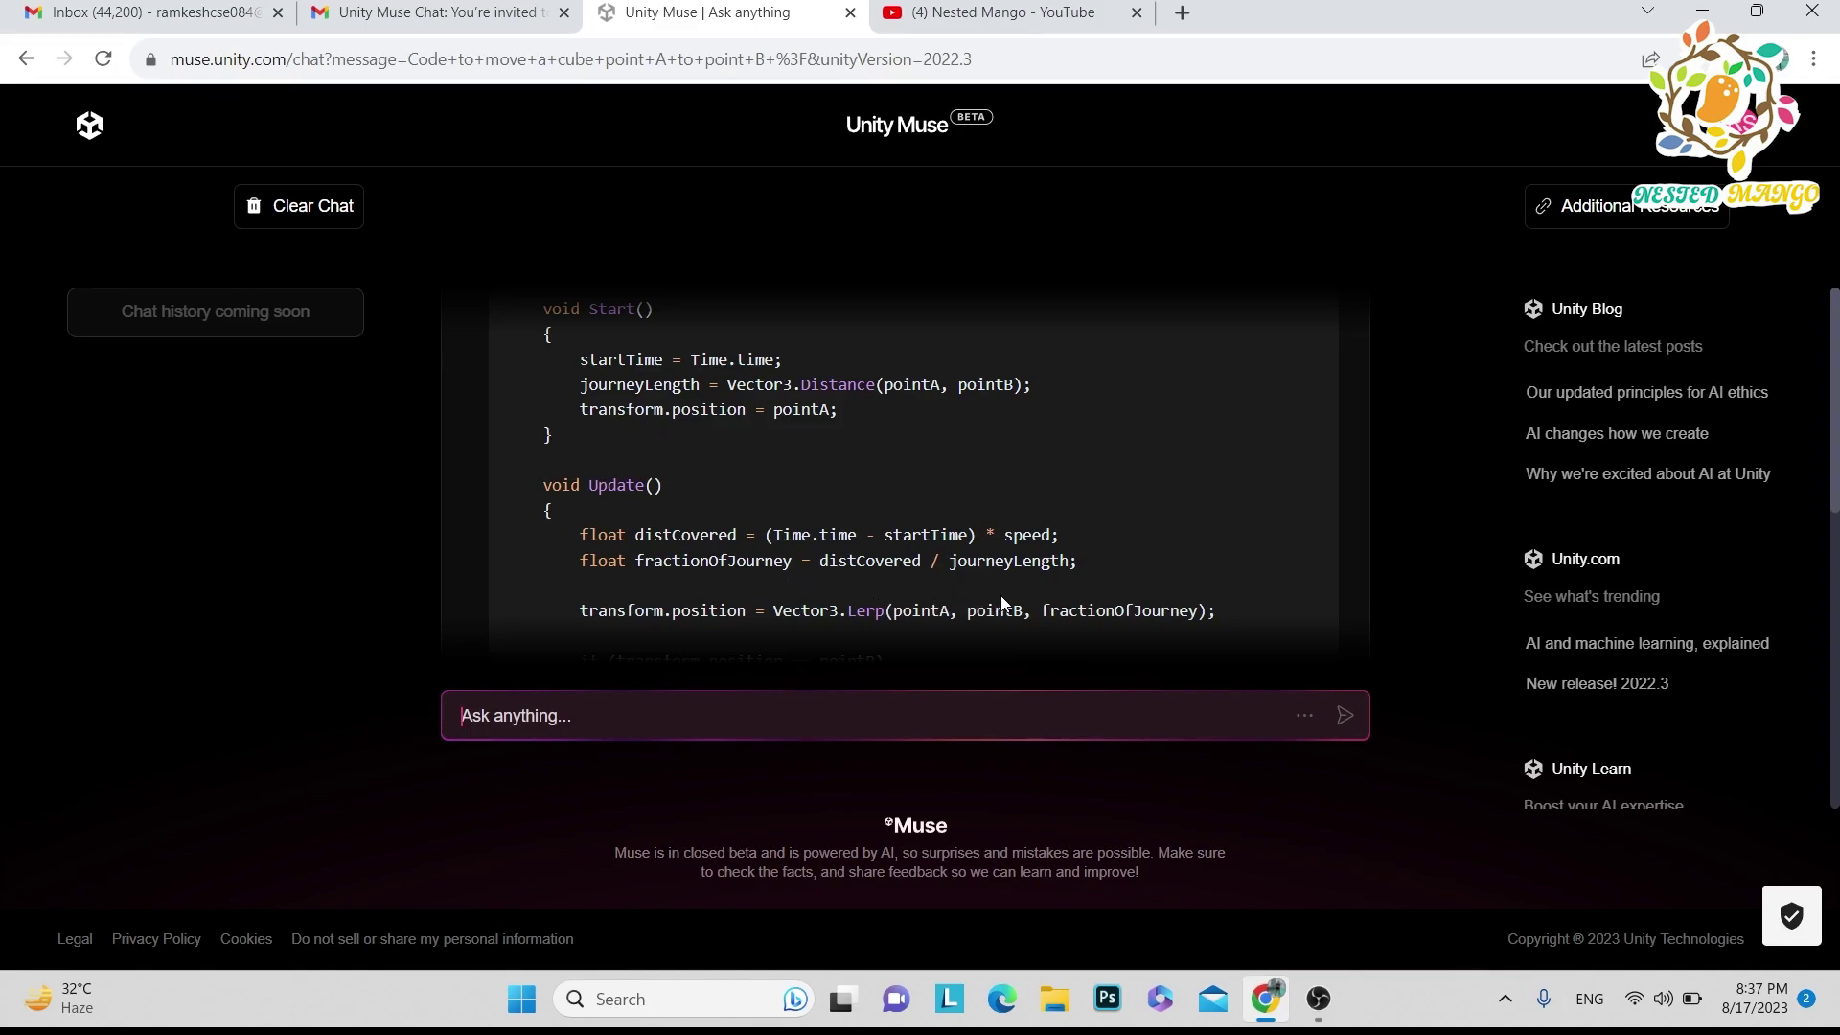
scroll(773, 569, "down", 1)
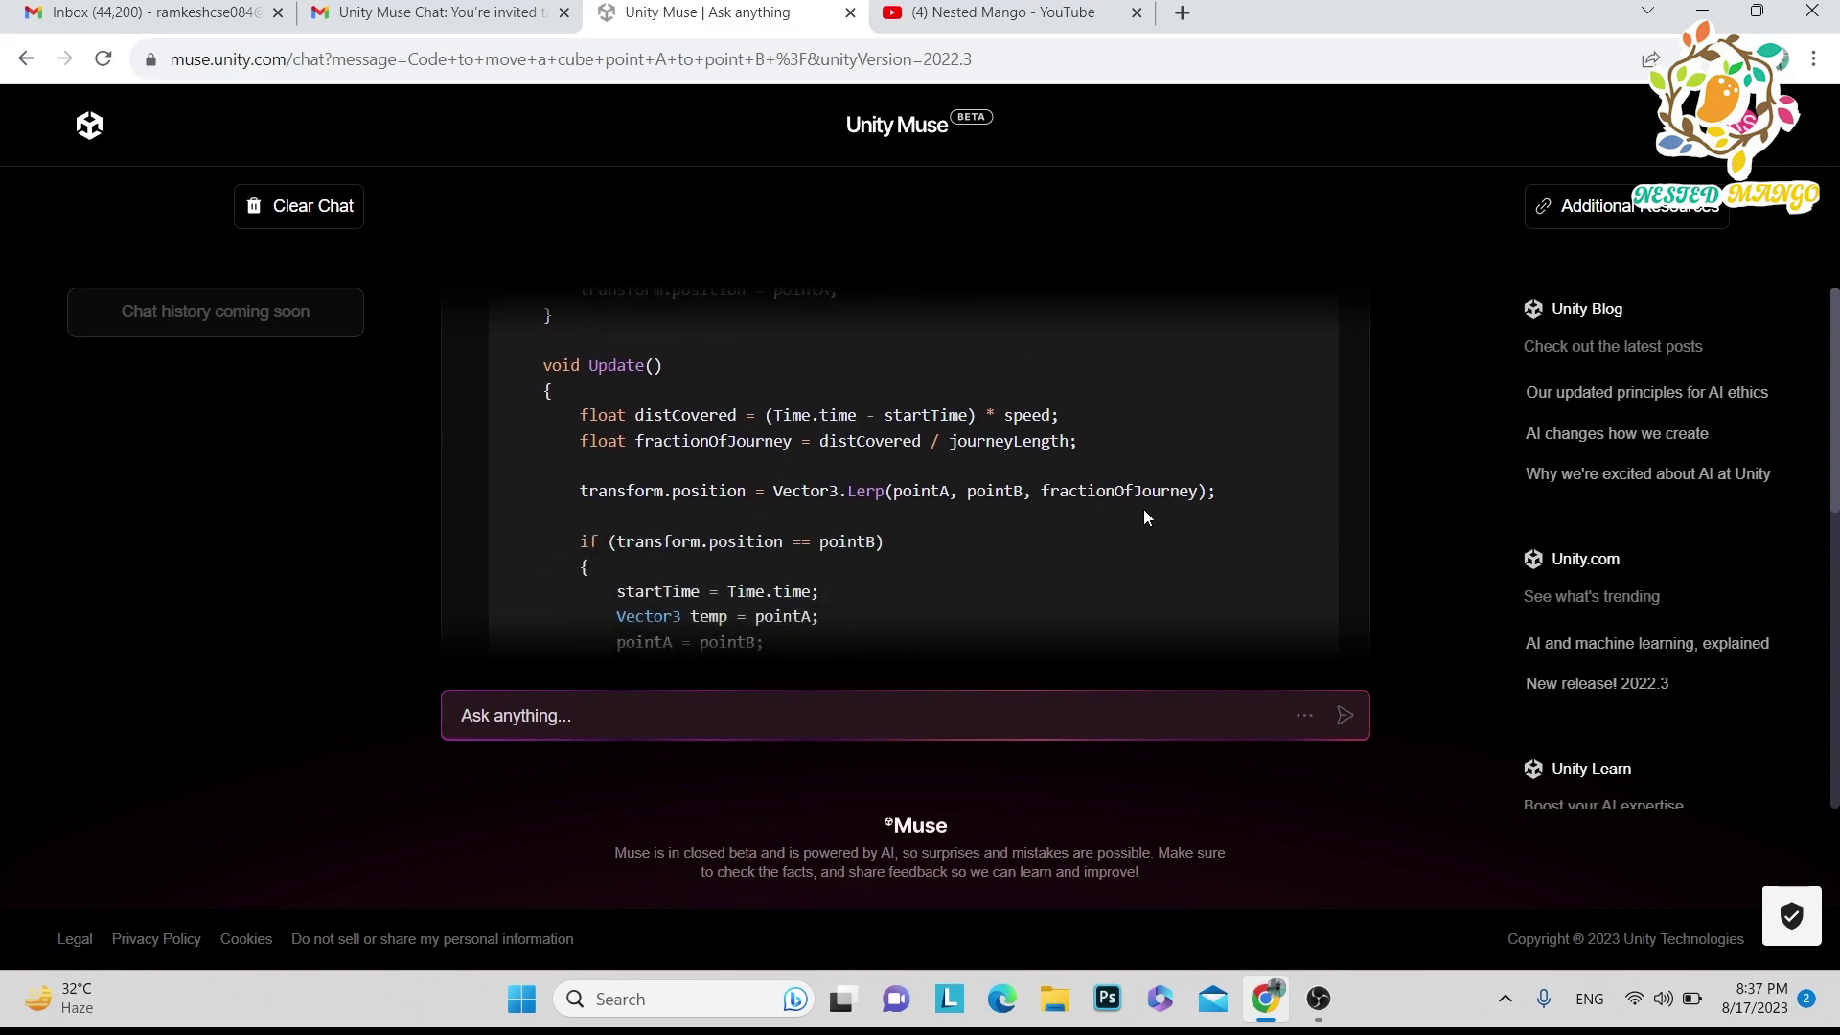
left_click_drag(1233, 504, 786, 500)
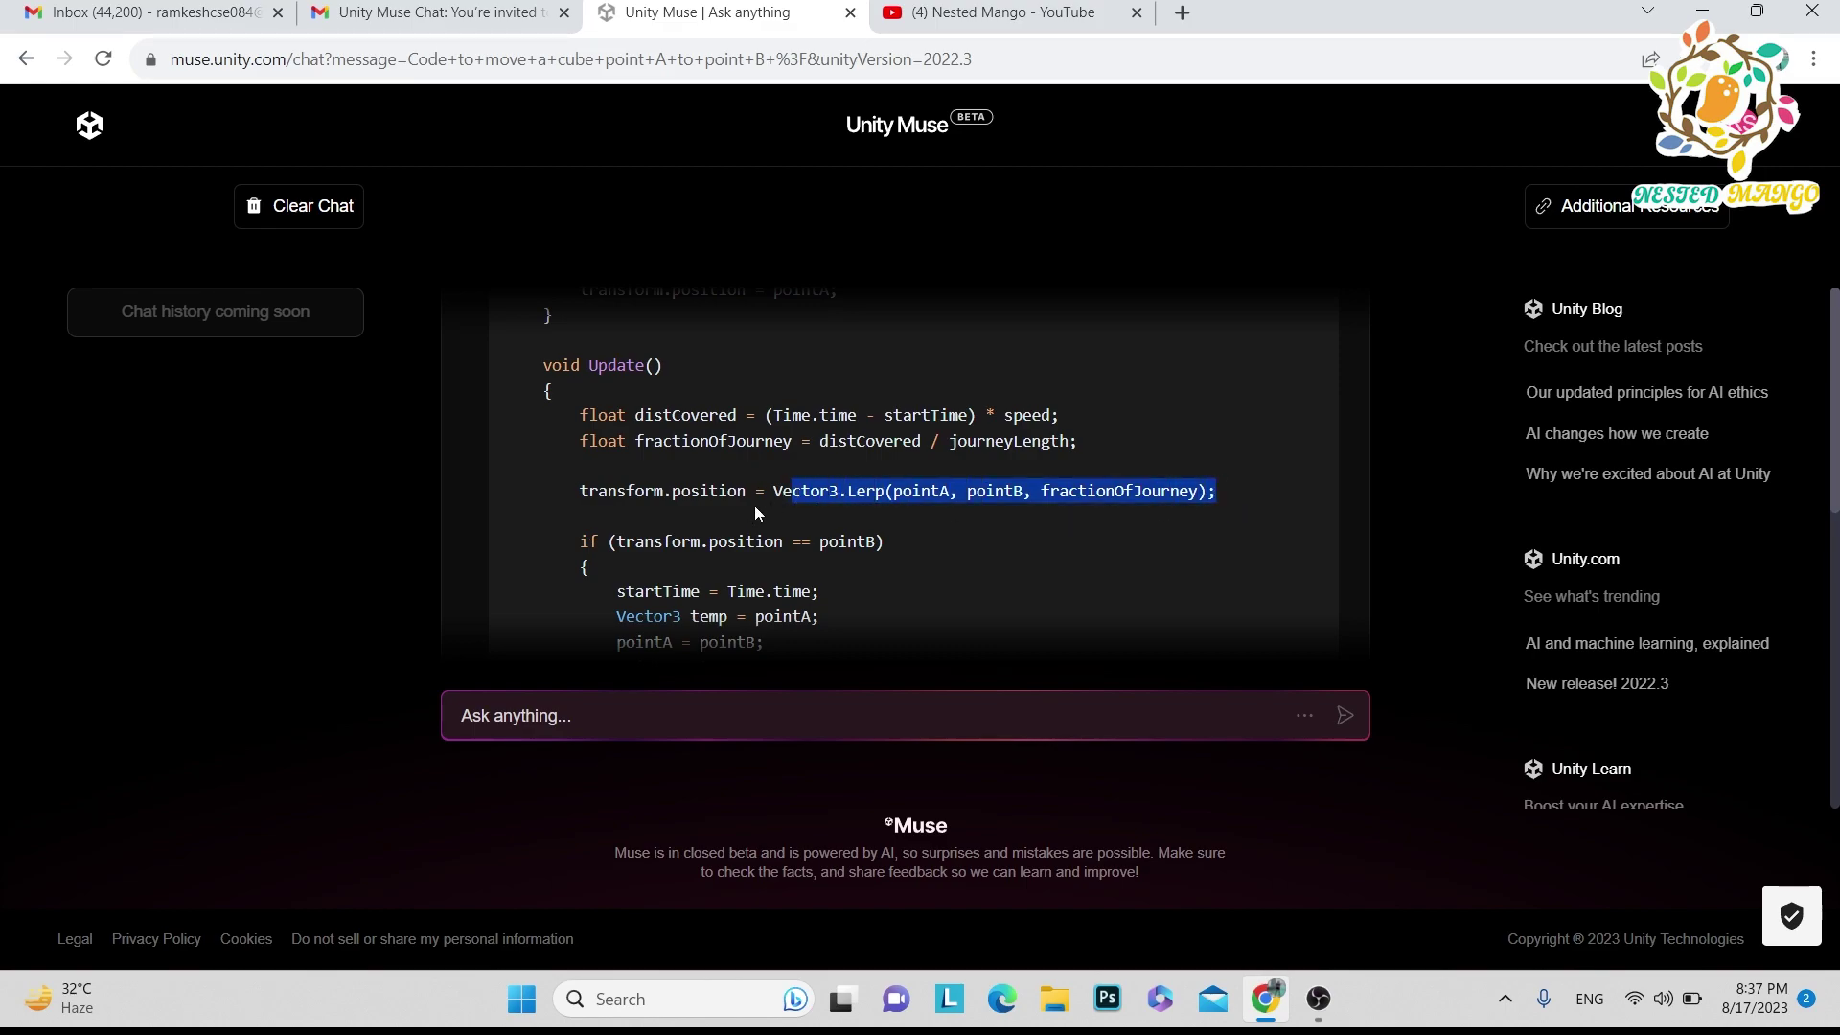
left_click(849, 500)
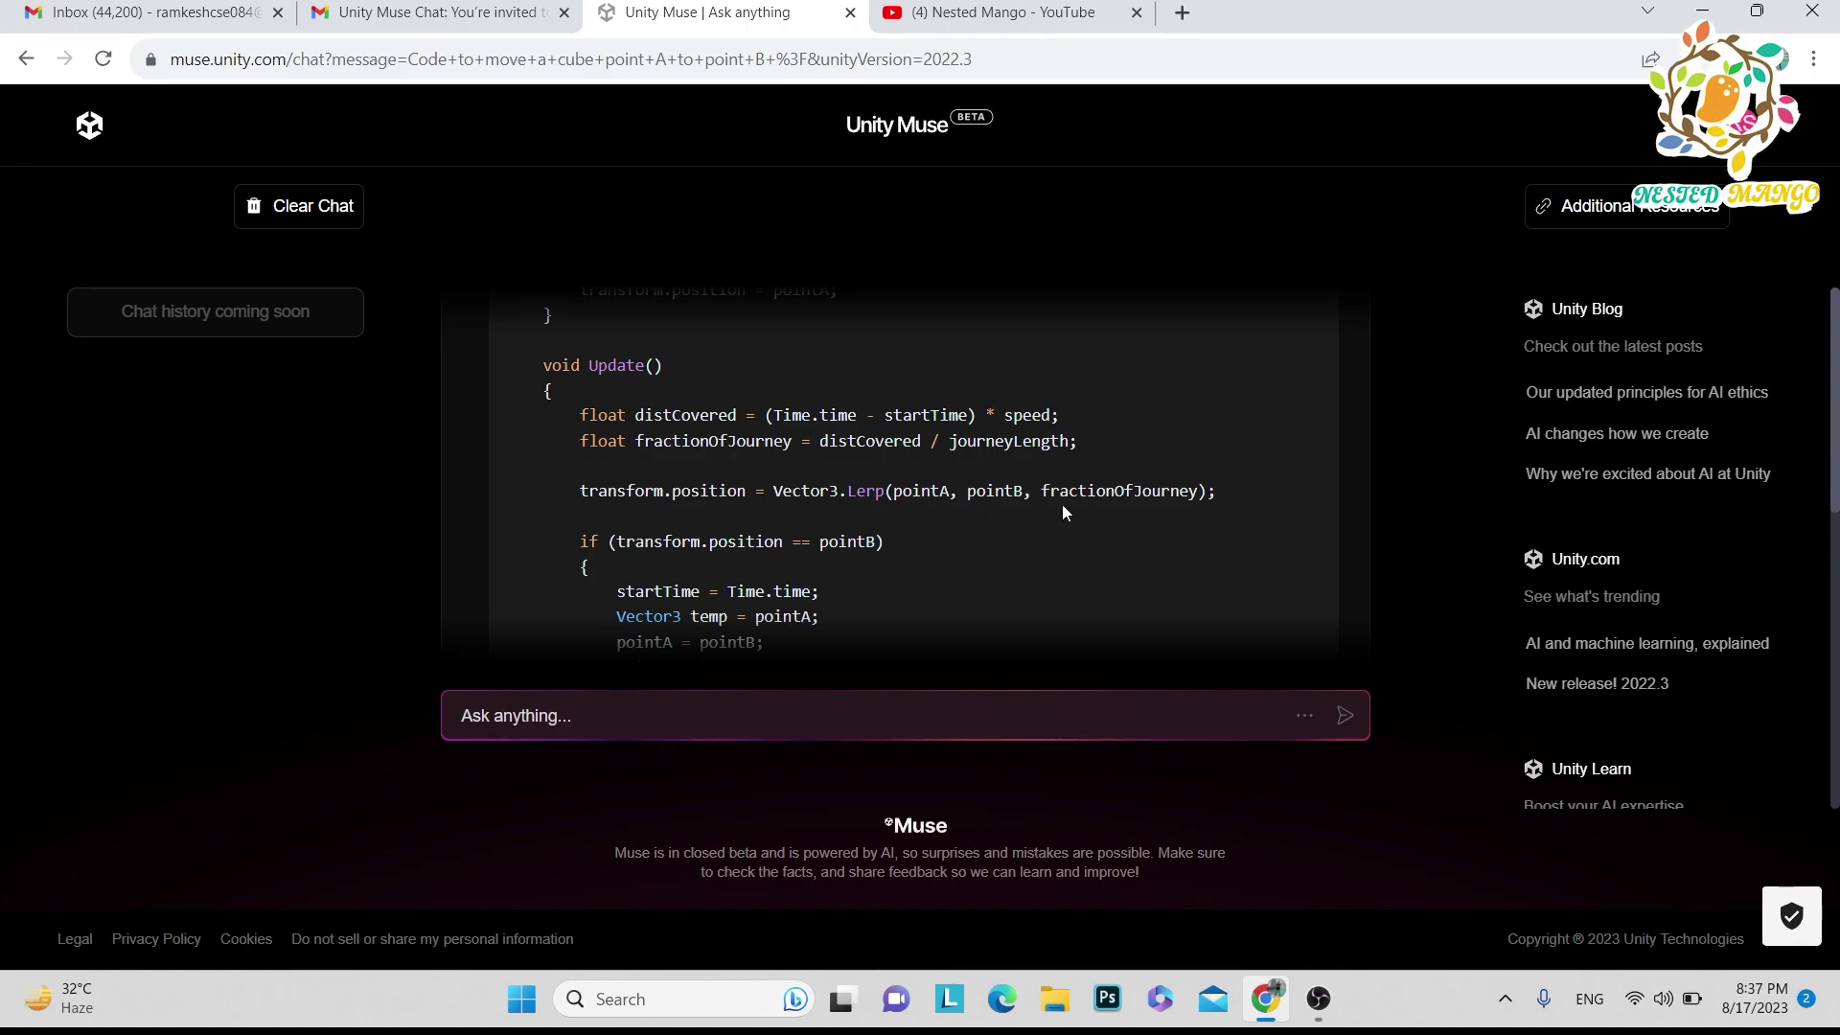
Examine the rest of the Update method, especially the check against pointB and the swap of pointA and pointB, plus the attachment instructions.
triple_click(1098, 498)
left_click(1099, 499)
scroll(862, 508, "down", 1)
left_click_drag(859, 431, 819, 428)
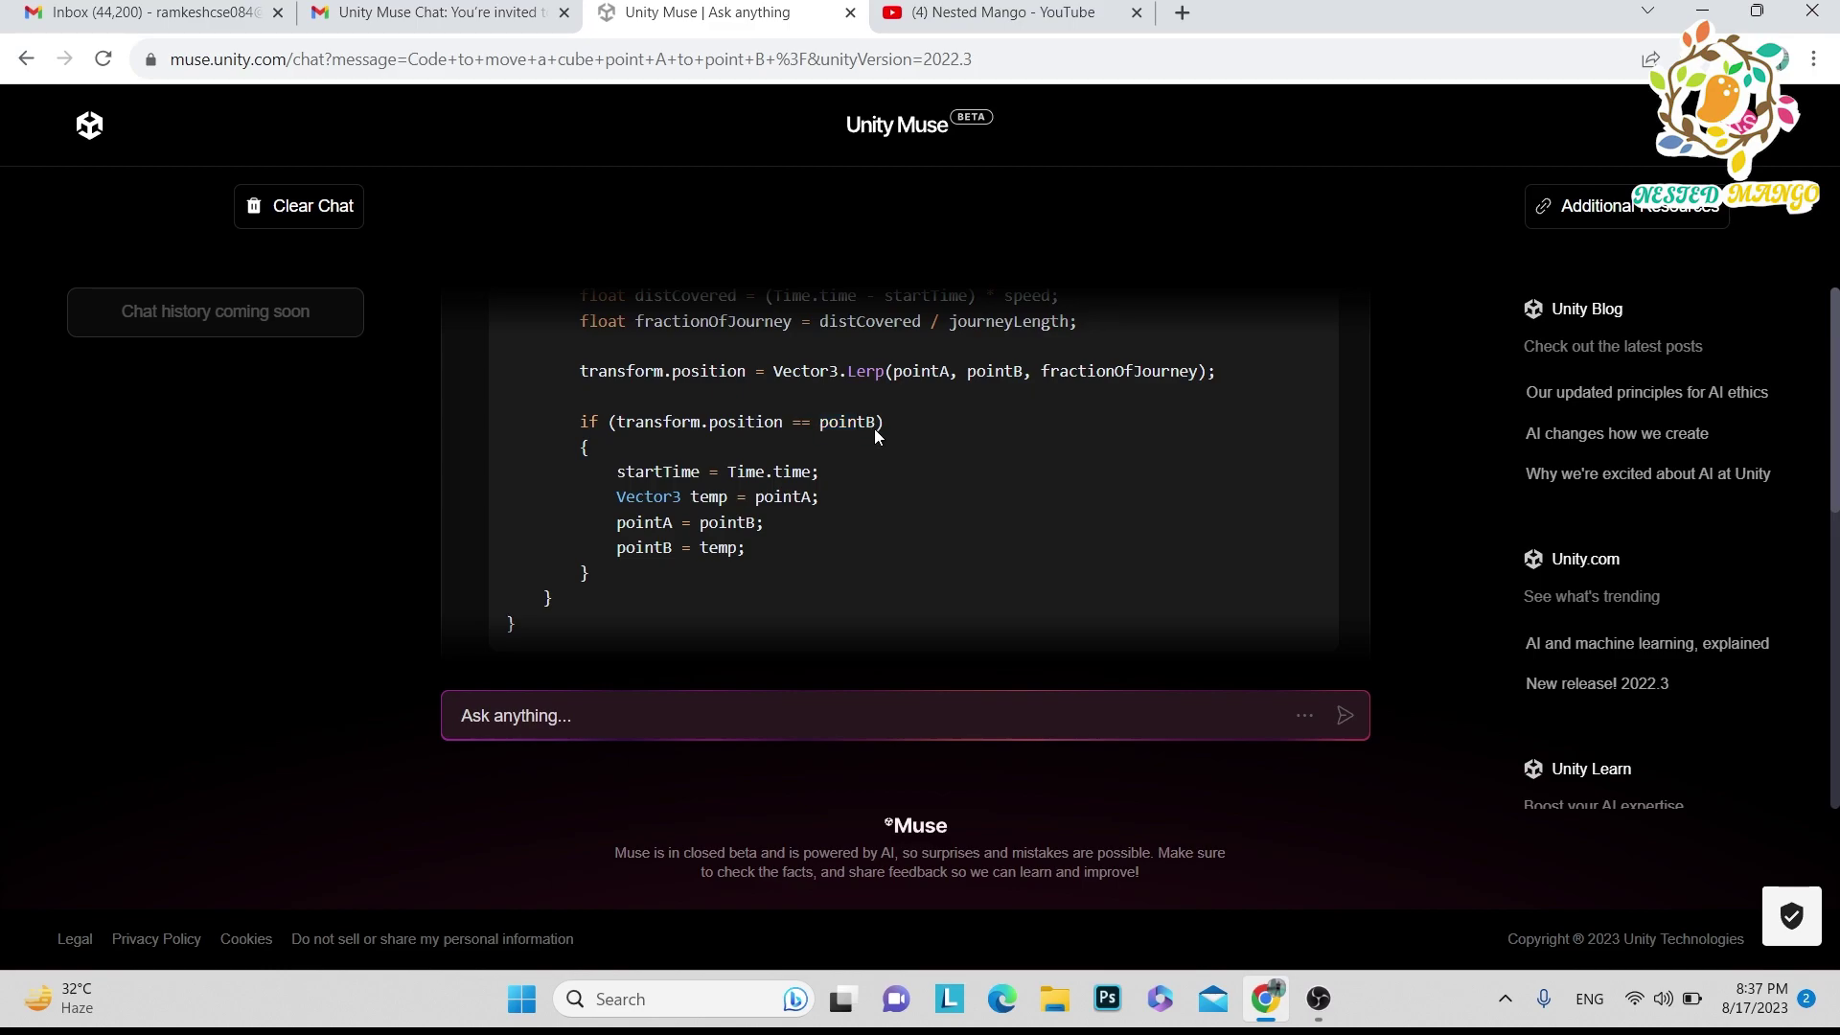
left_click_drag(805, 543, 655, 472)
scroll(798, 525, "down", 1)
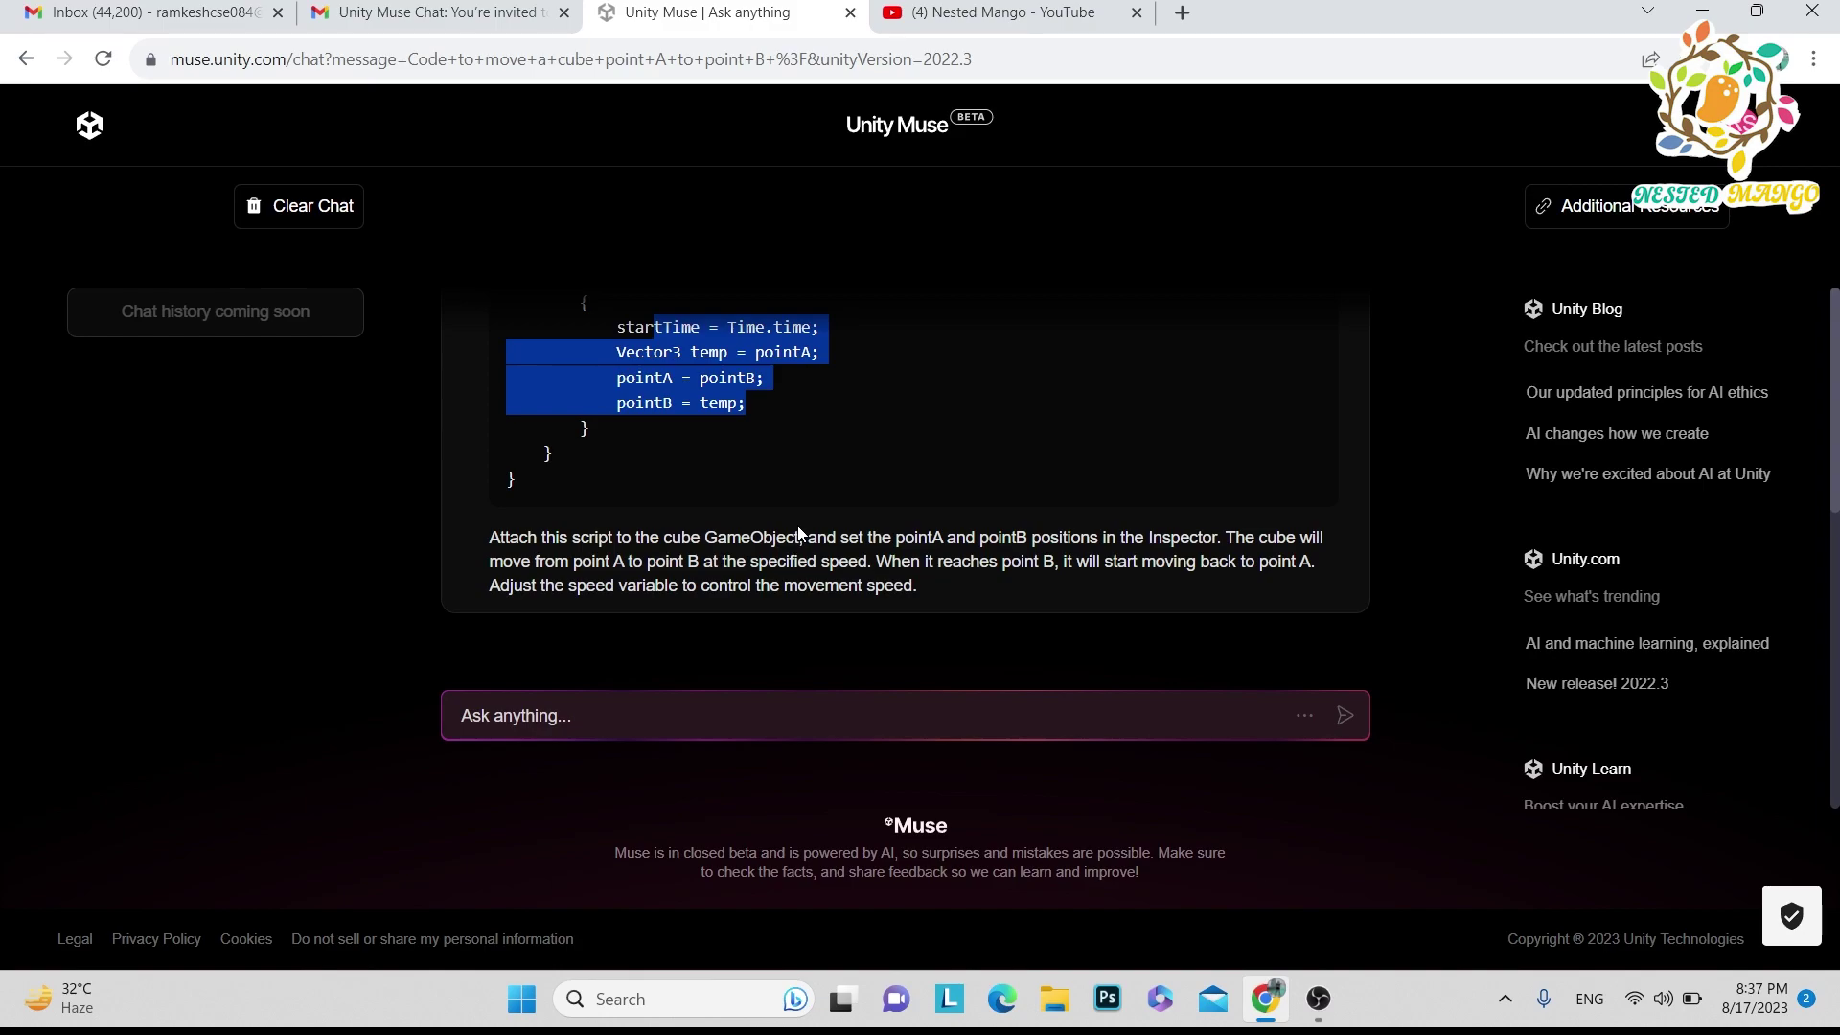
Ask Muse "In my one scene for Oculus Quest 2 there is some lines but same scene in another project working great ?".
left_click(540, 717)
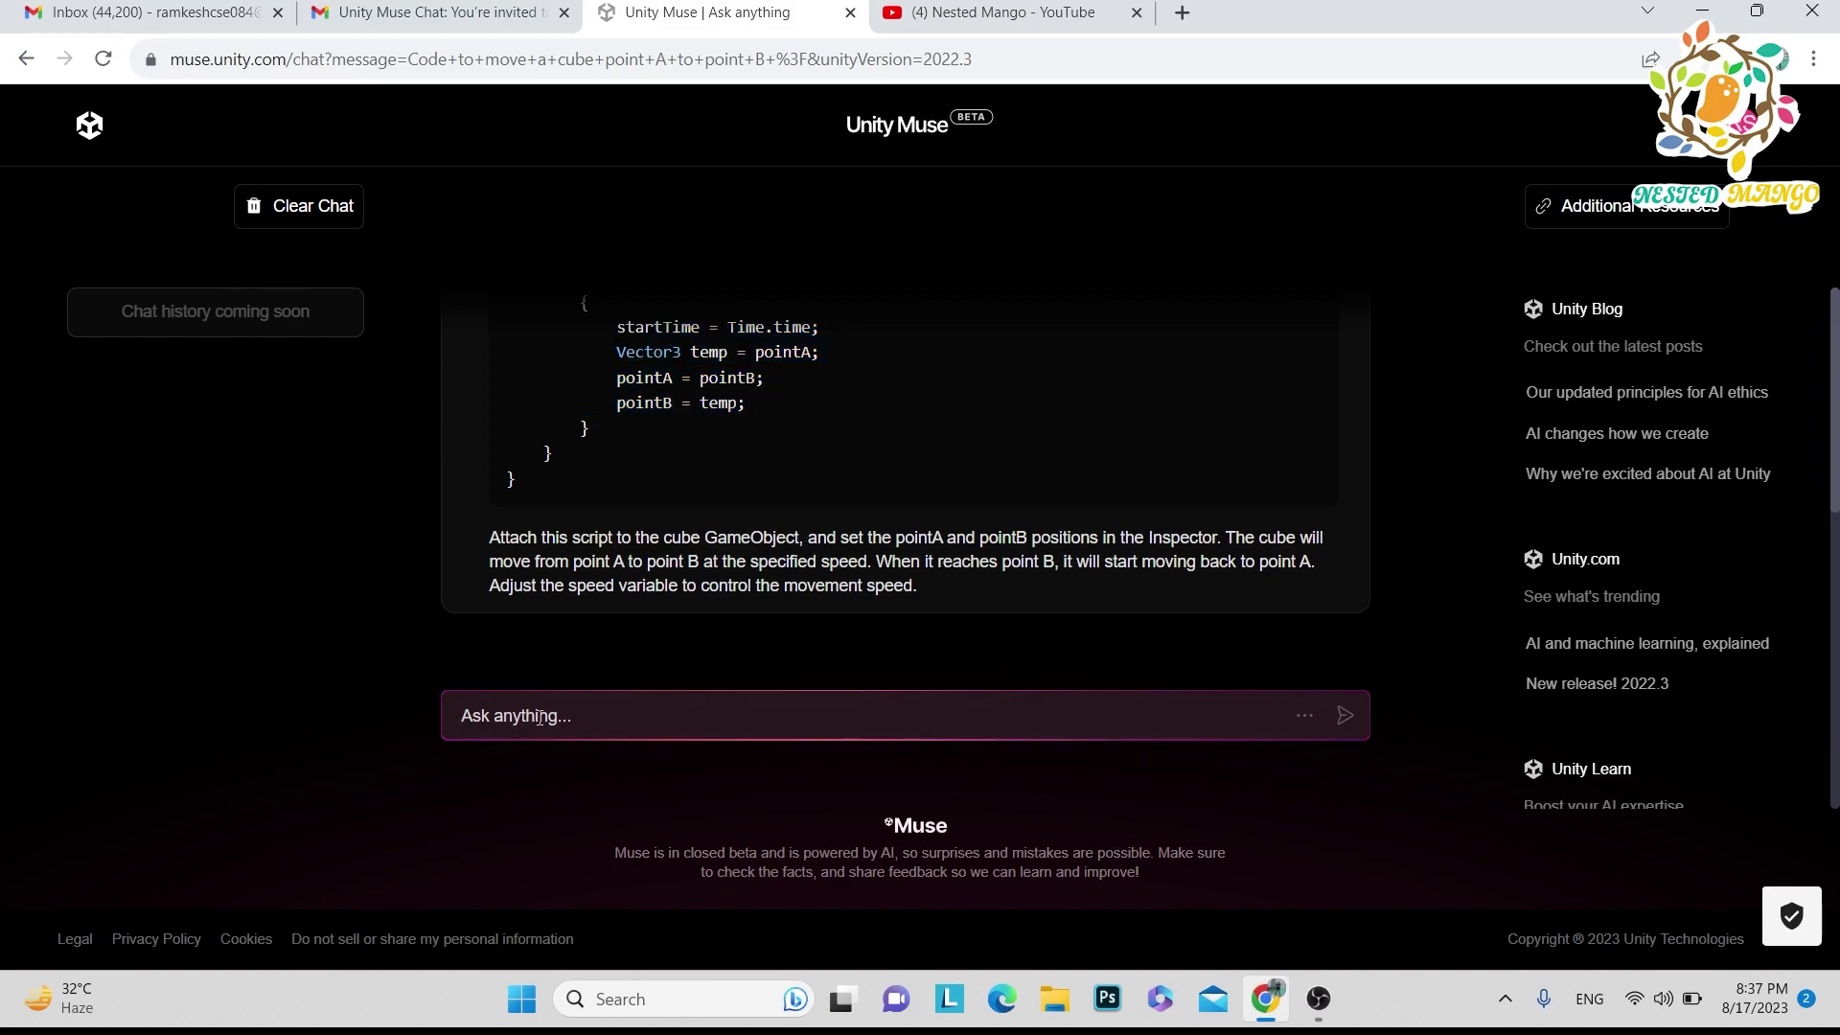
type("In my one scene for Oculus Quest 2 there is some lines but same scene in another project working grew")
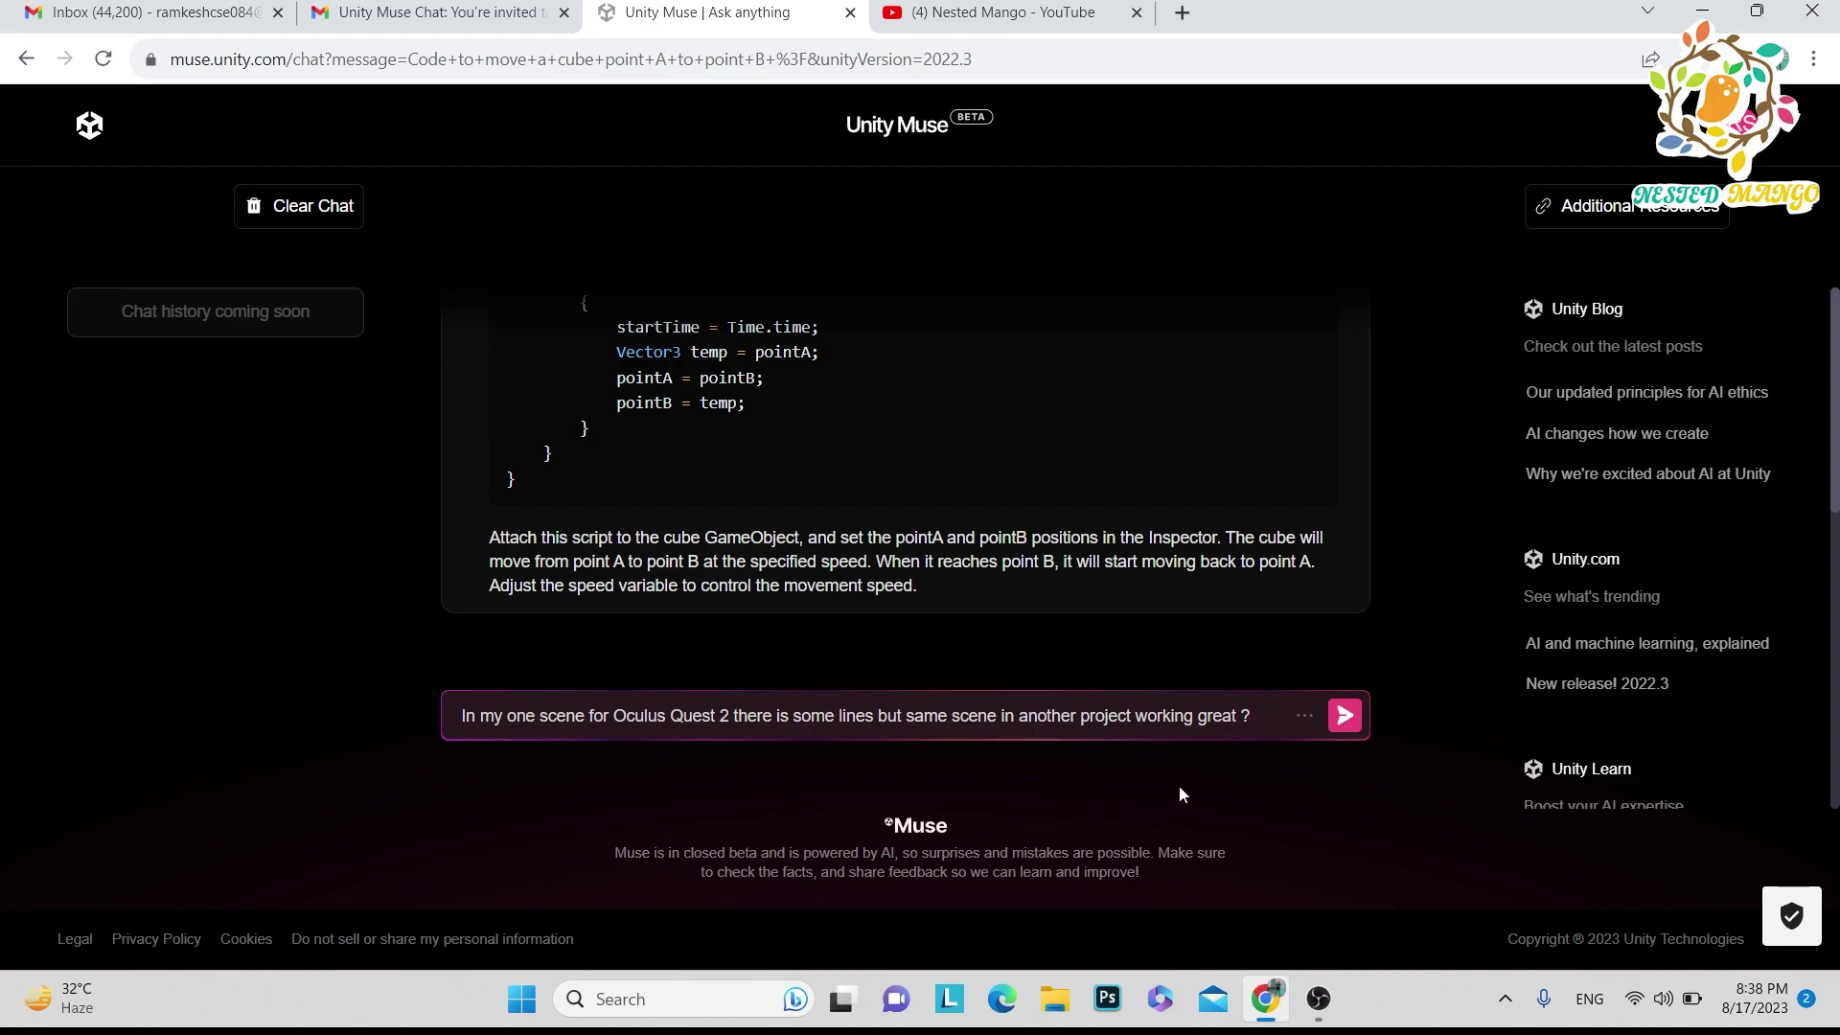
left_click(1342, 717)
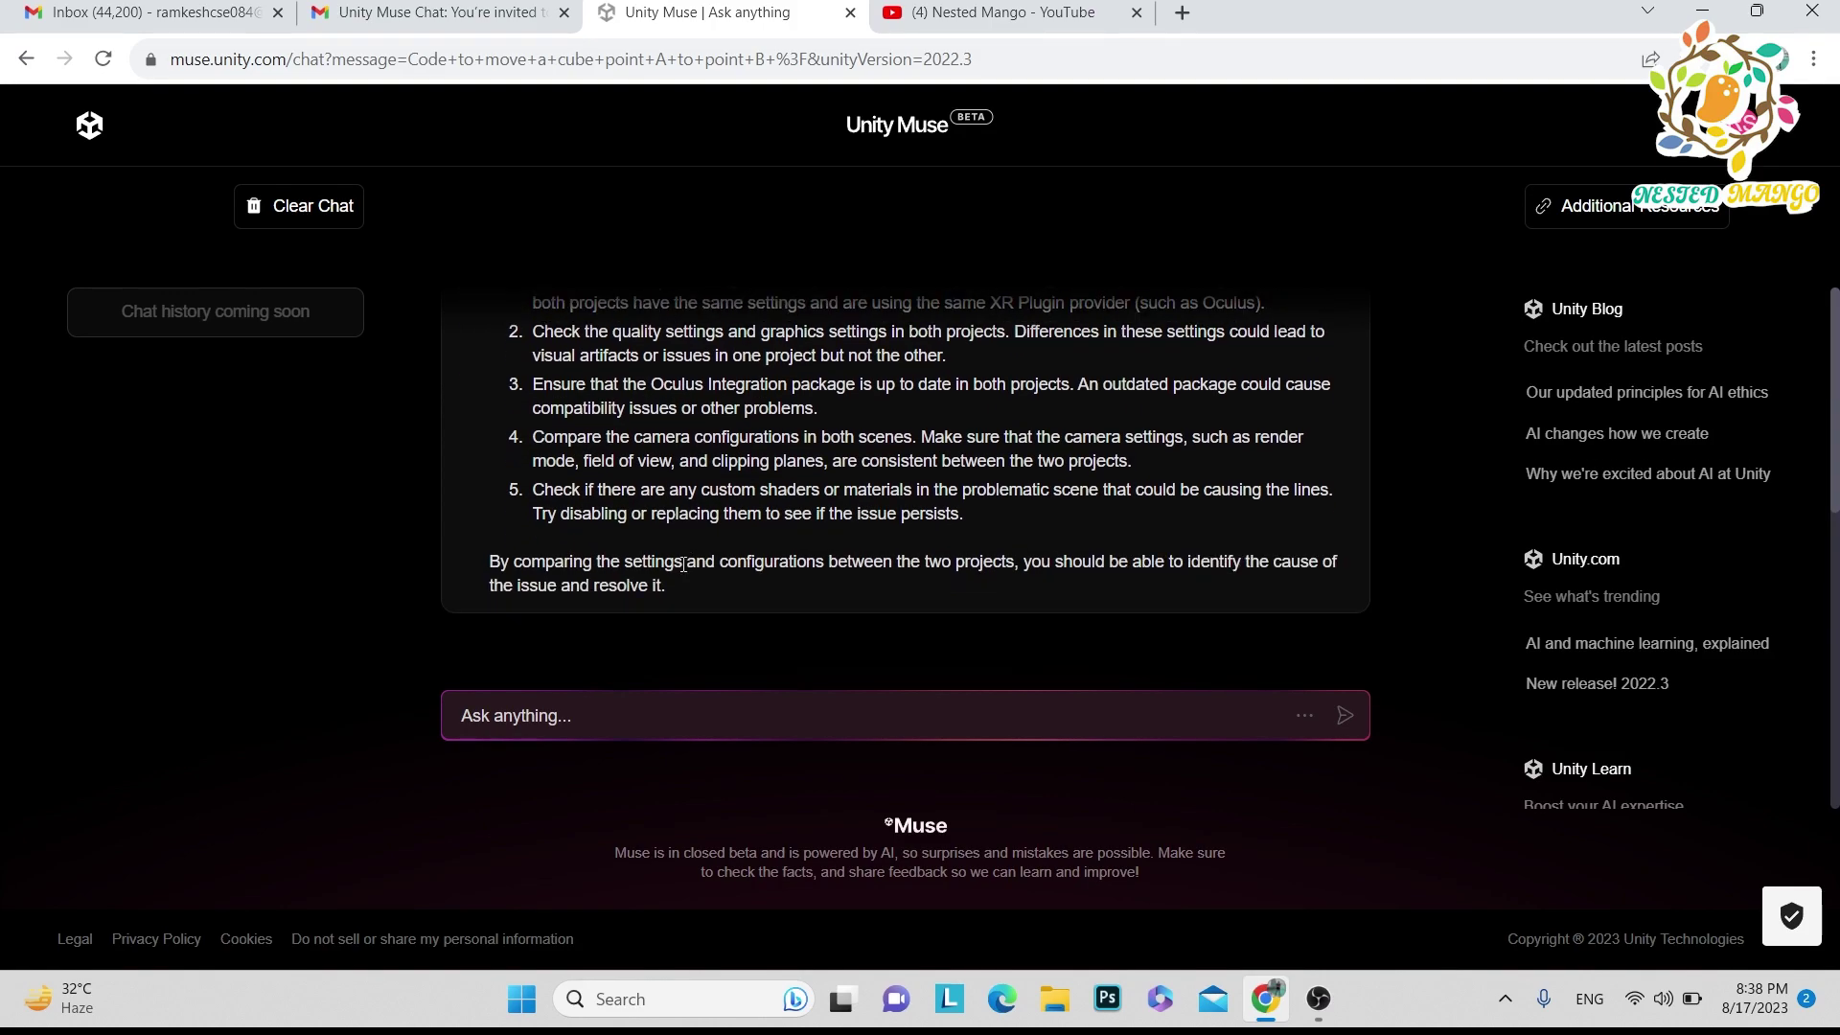
Read Muse's whole troubleshooting answer about the lines in the Oculus Quest 2 scene, from the introduction through the numbered steps to the conclusion.
scroll(707, 544, "up", 5)
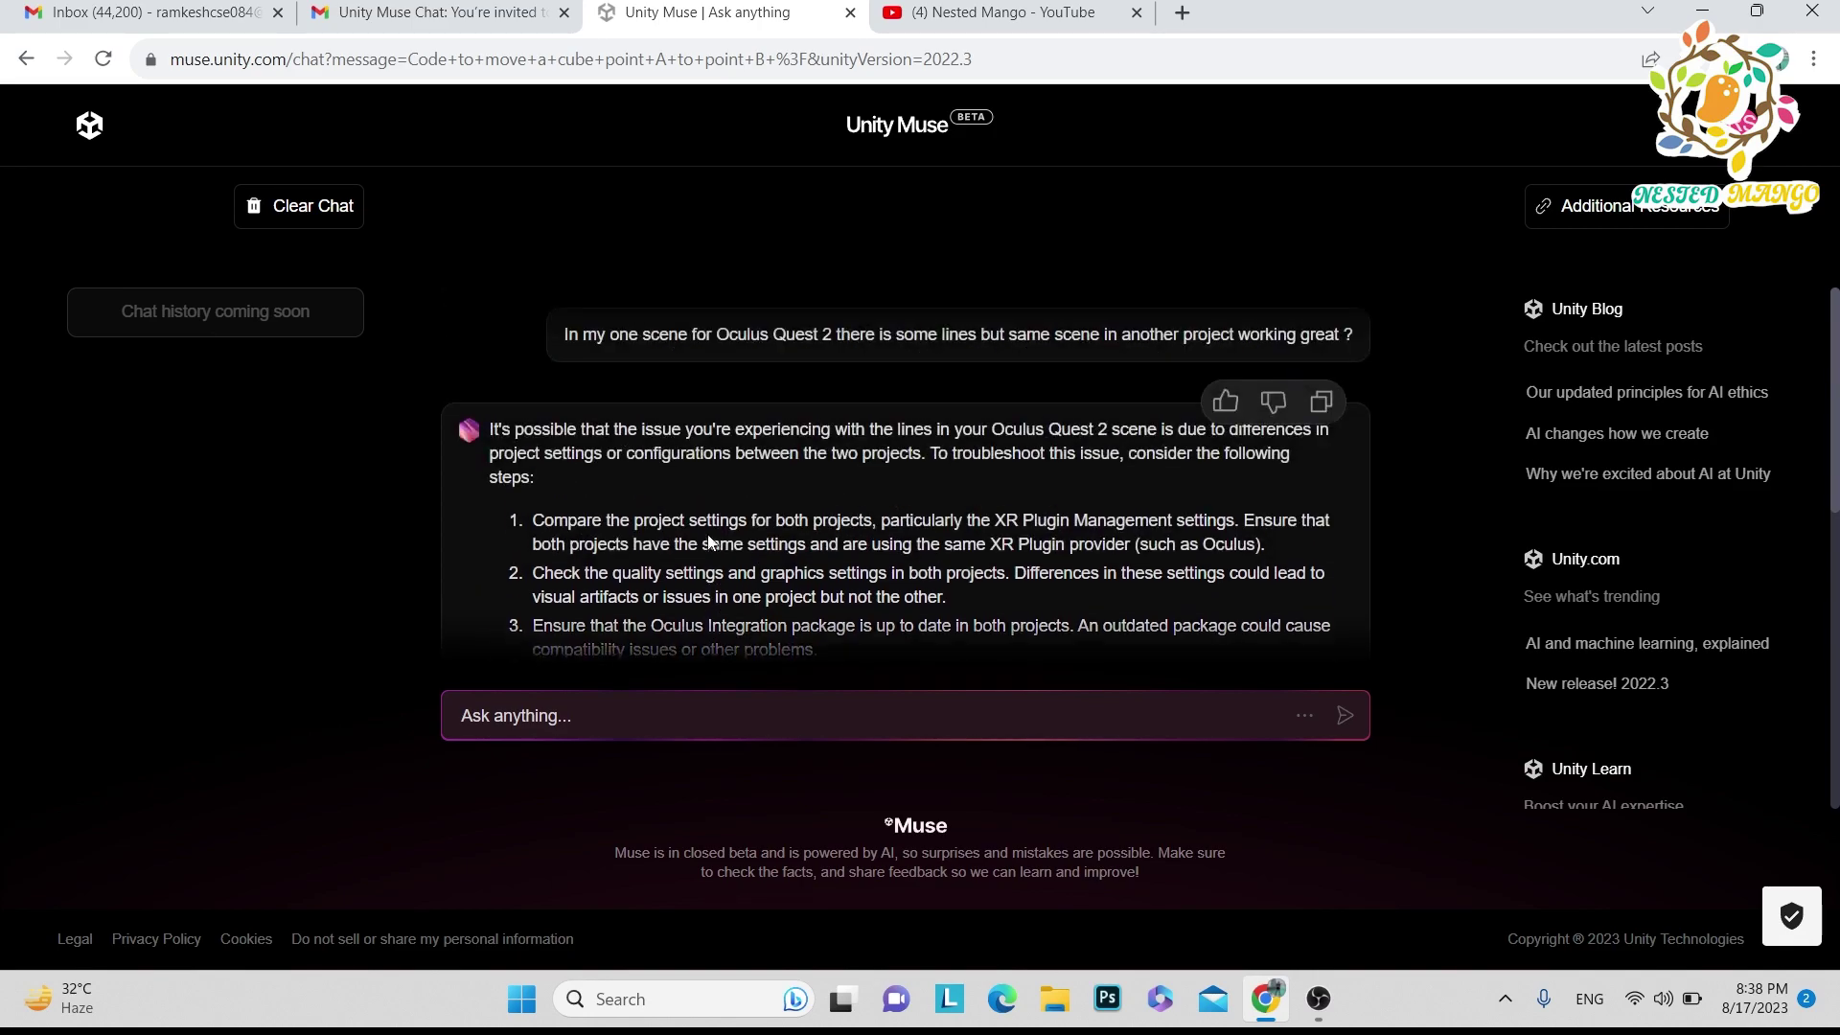
scroll(581, 477, "down", 1)
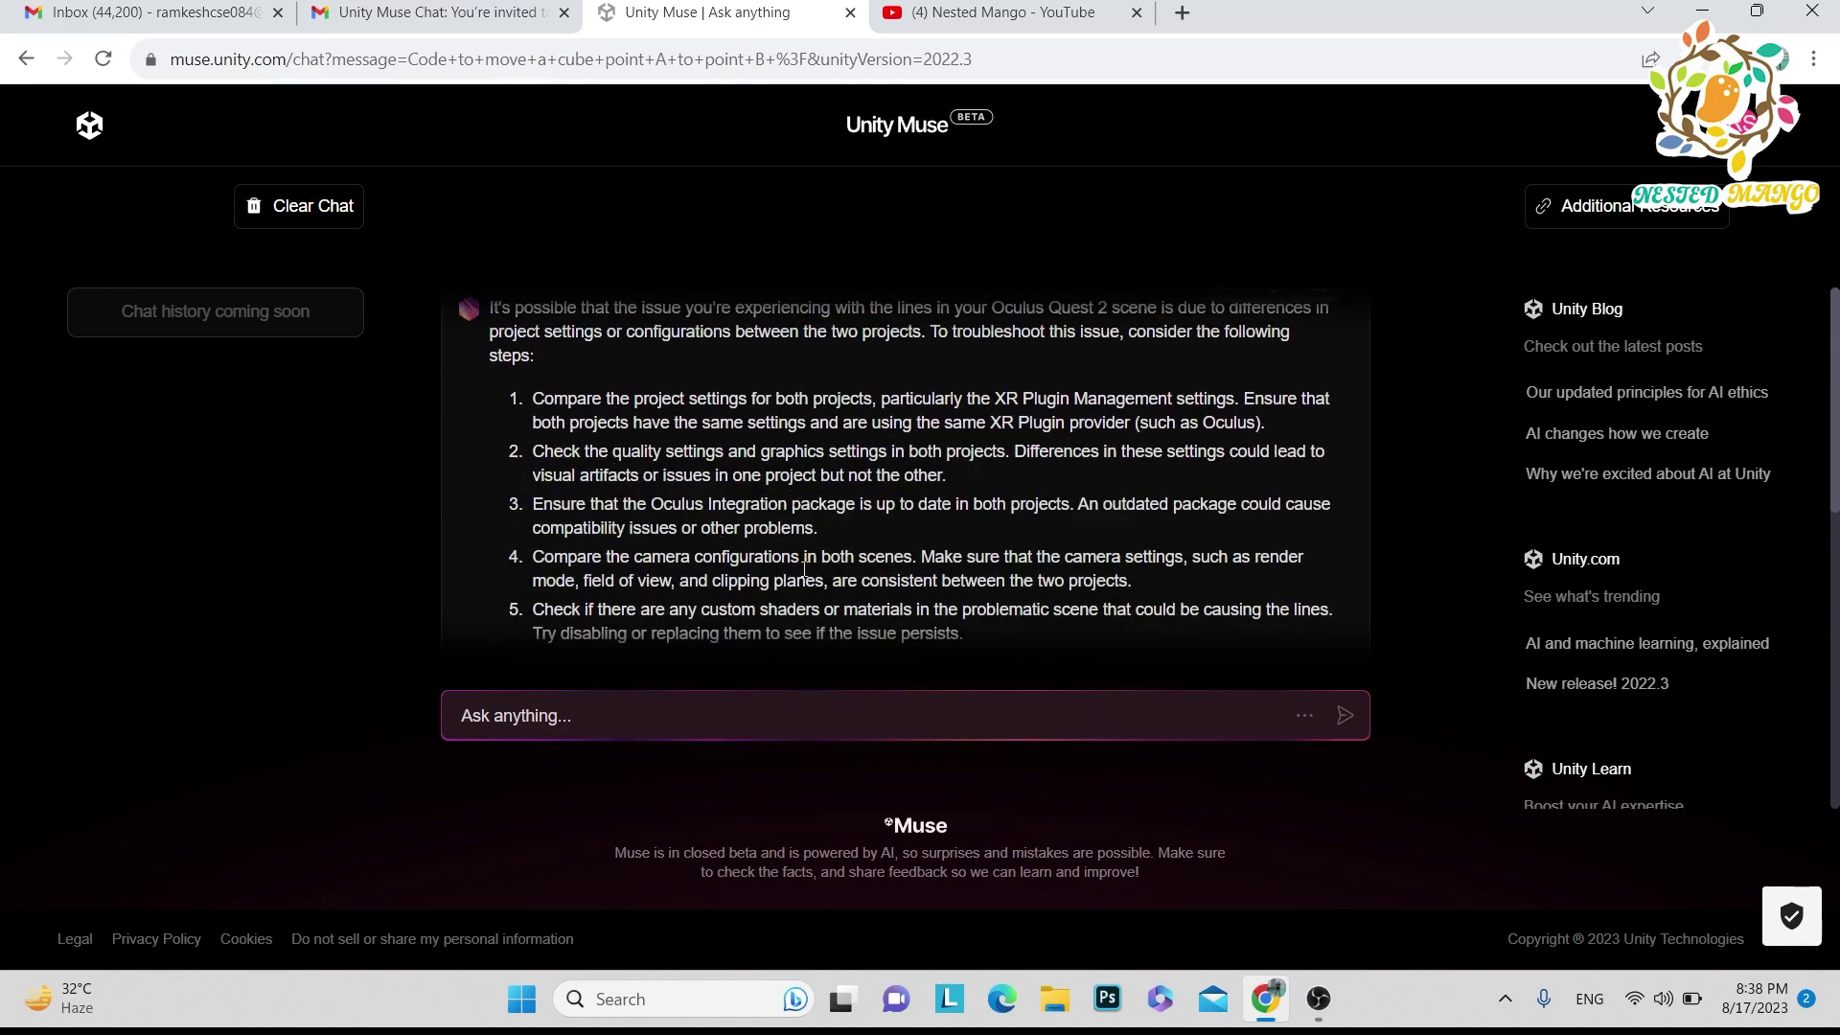
scroll(804, 562, "down", 1)
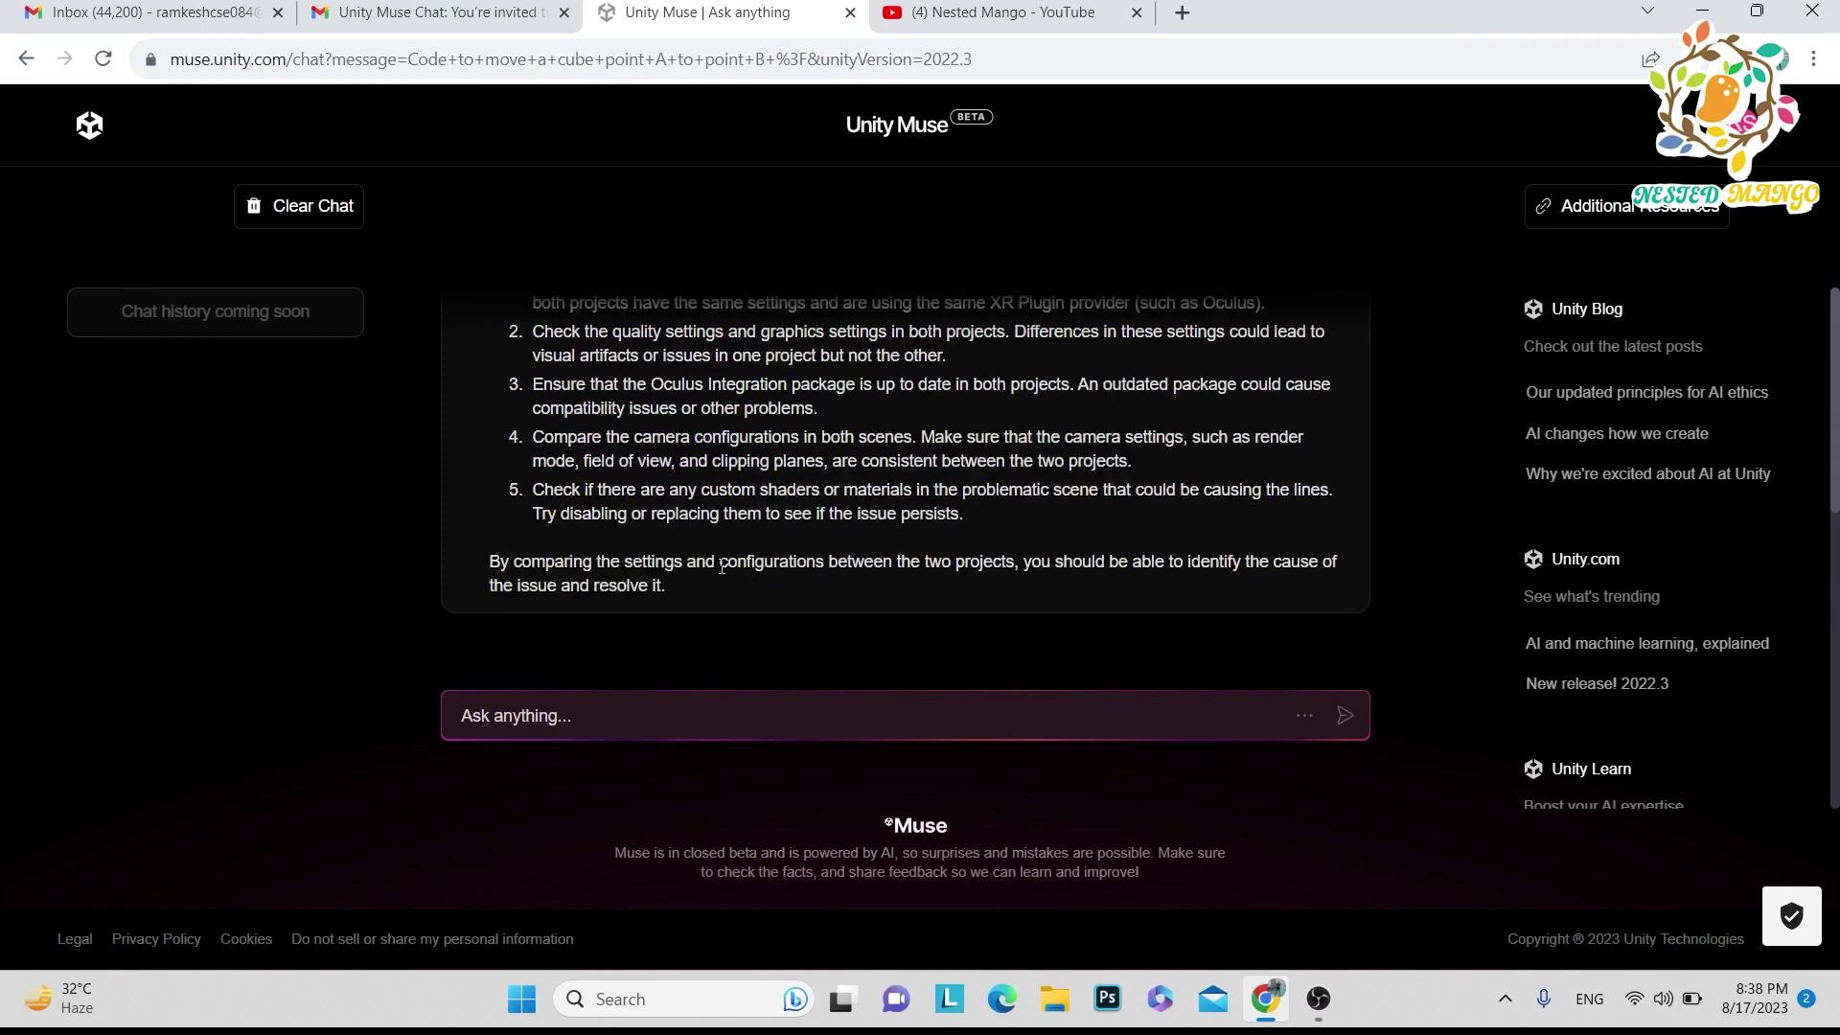
scroll(722, 568, "up", 3)
scroll(720, 507, "down", 3)
scroll(757, 450, "up", 5)
scroll(799, 443, "down", 5)
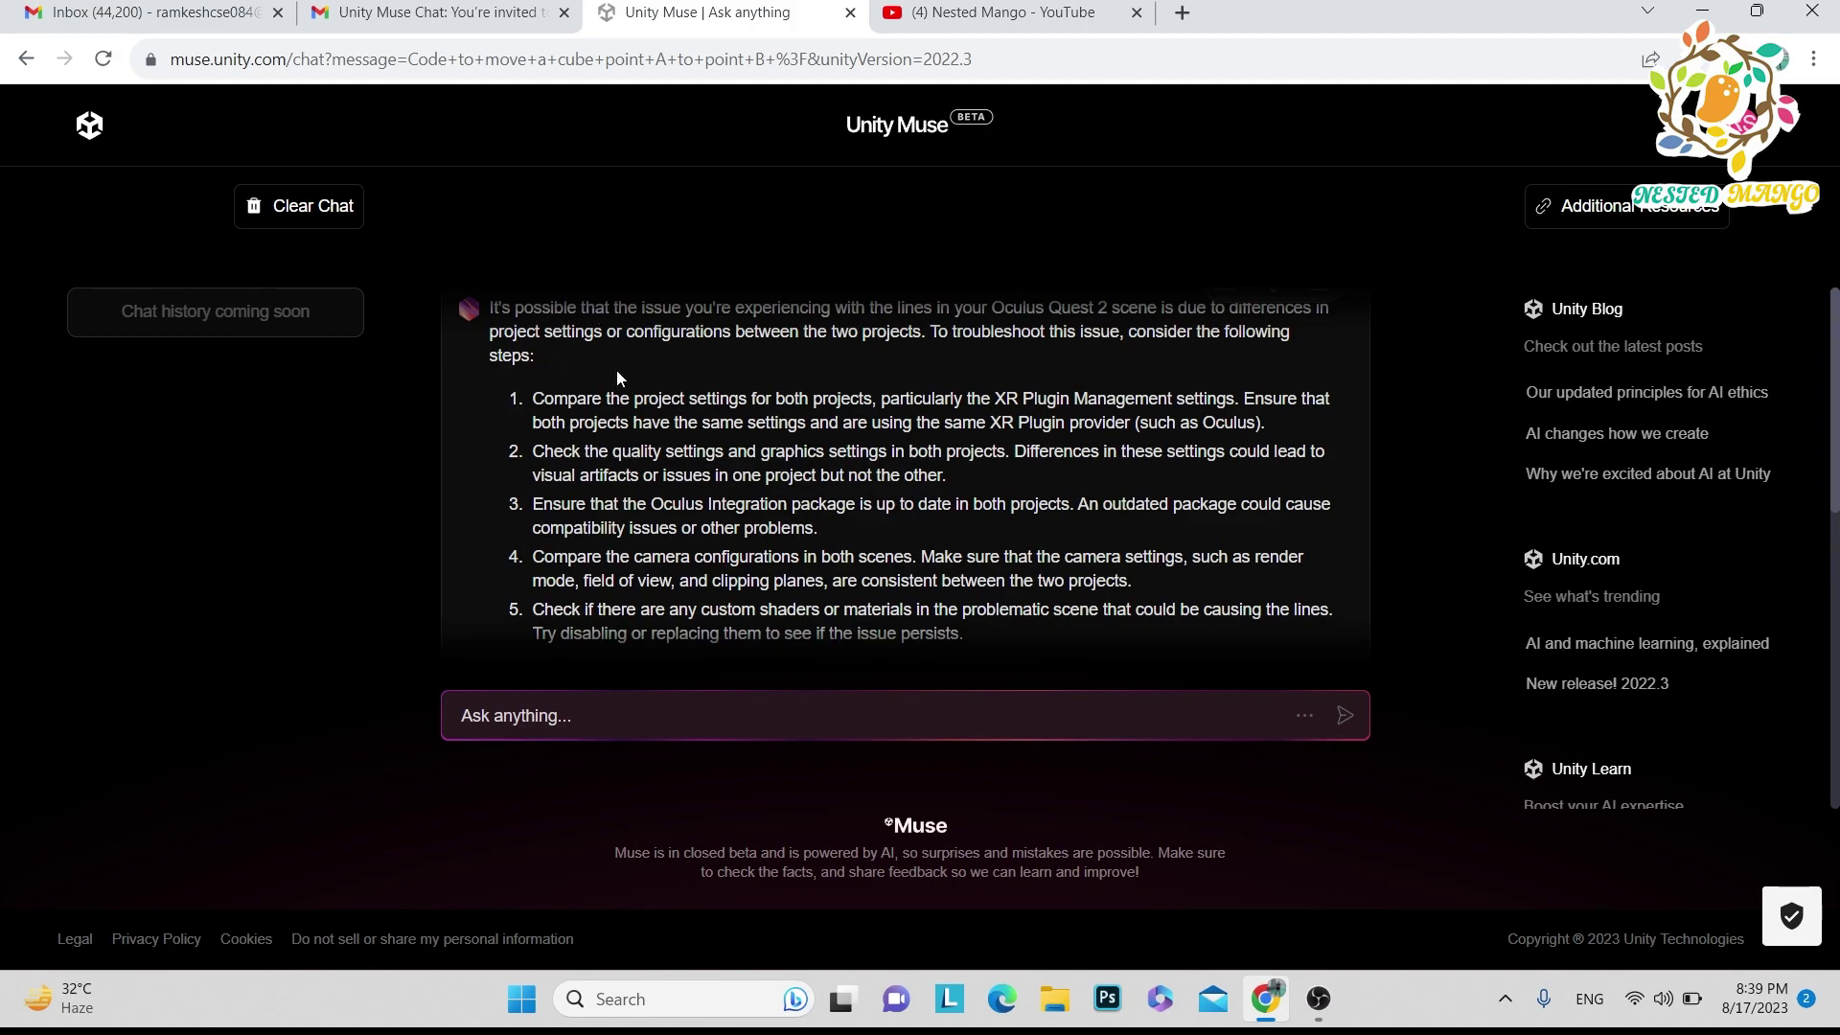
scroll(812, 492, "down", 1)
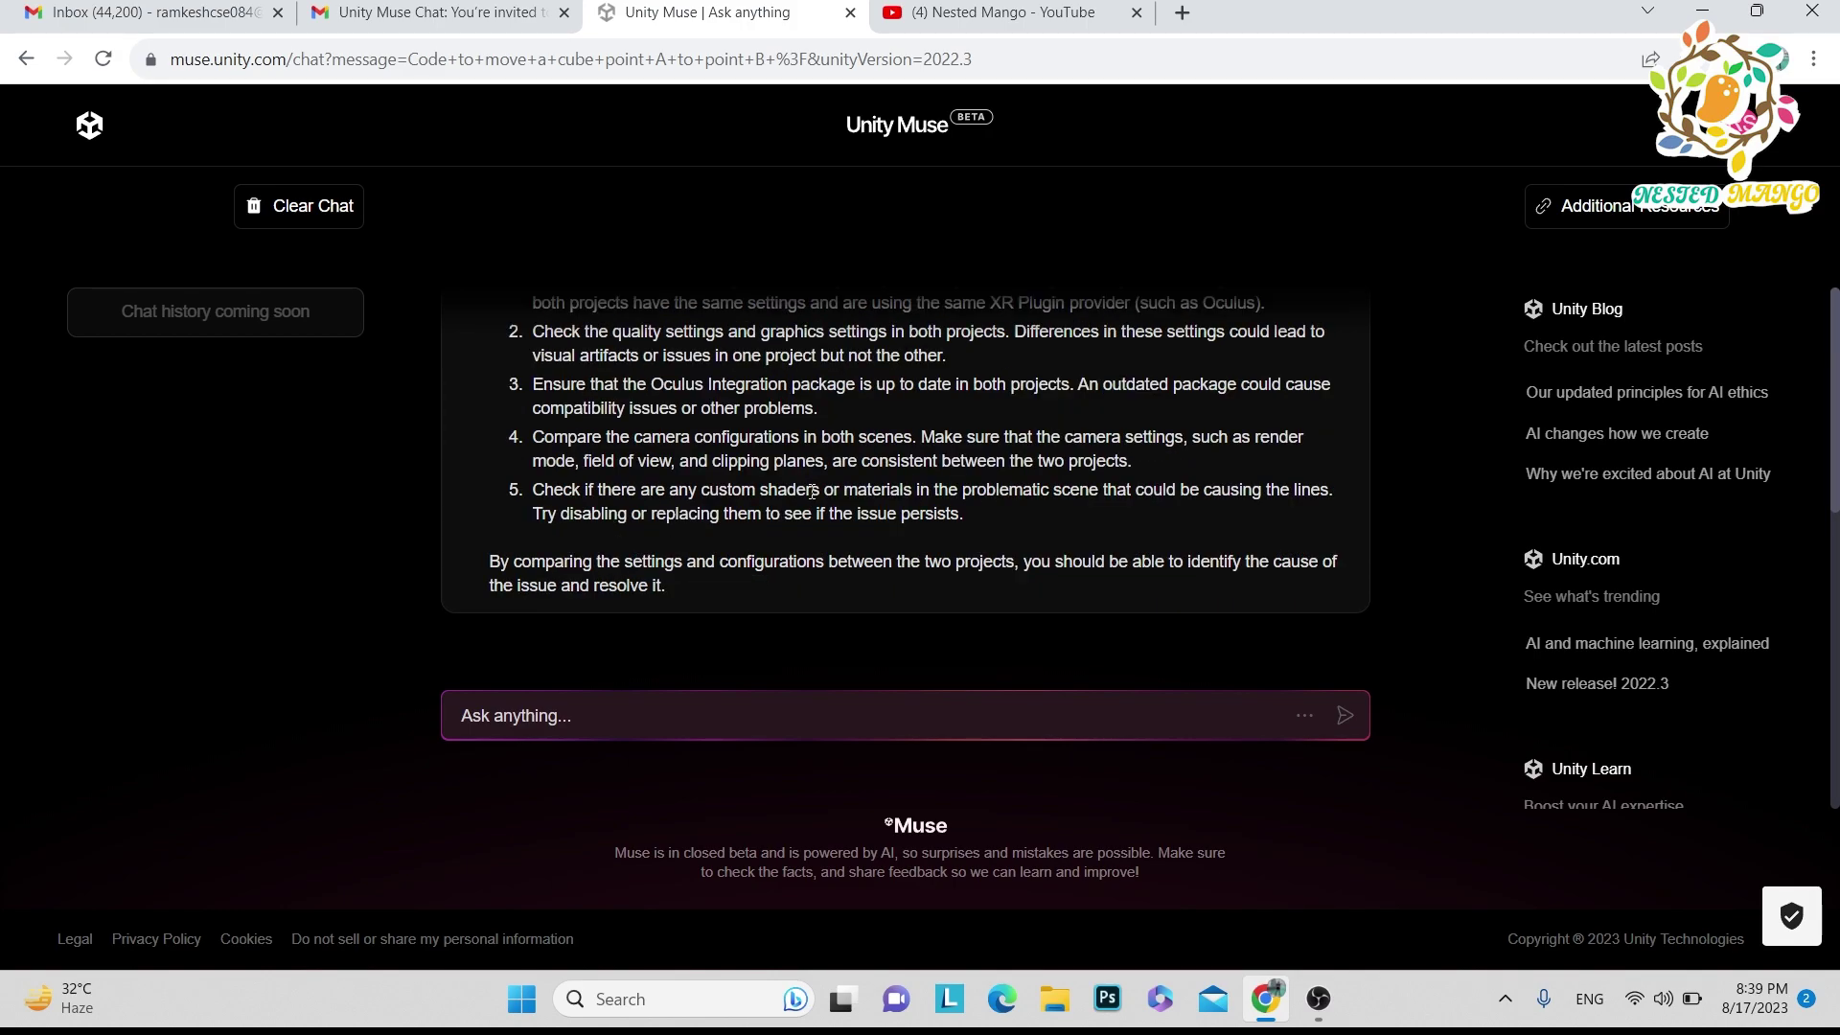